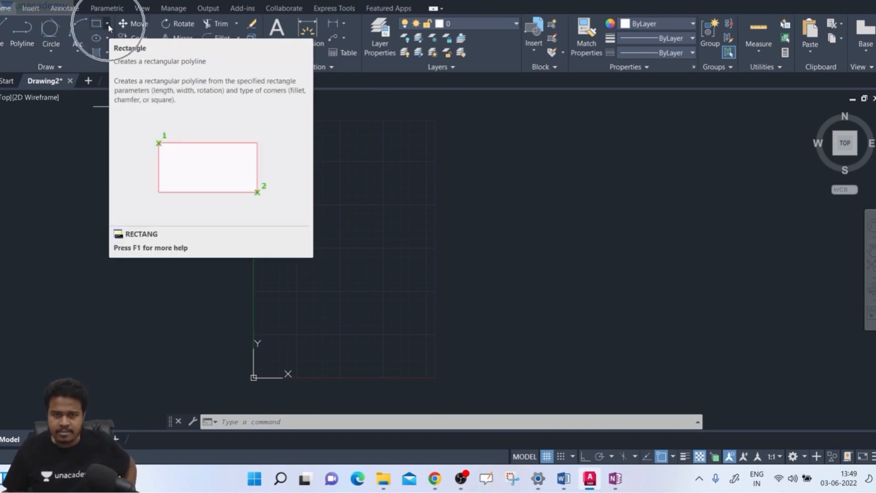
{"action": "left_click", "coordinate": [108, 24]}
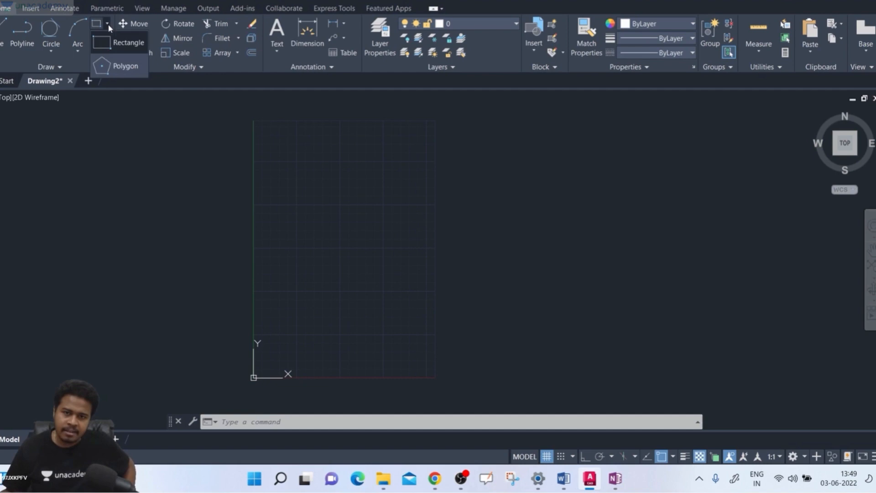
{"action": "left_click", "coordinate": [120, 67]}
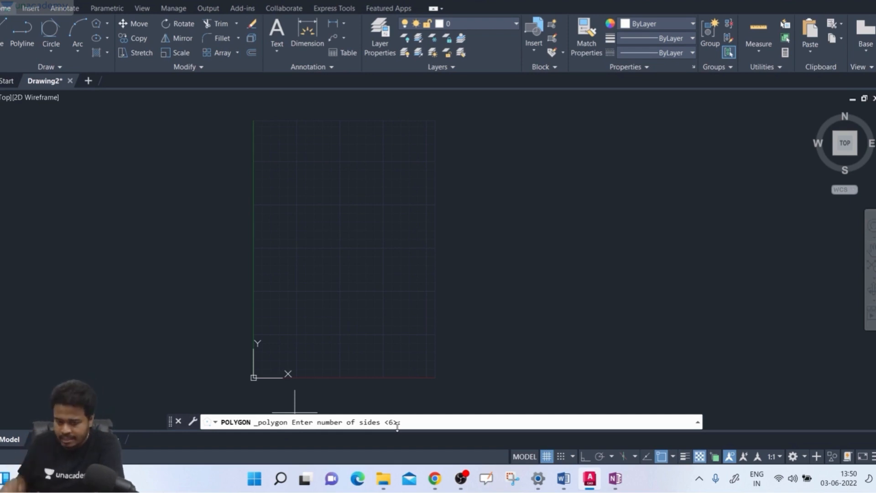
{"action": "type", "text": "6"}
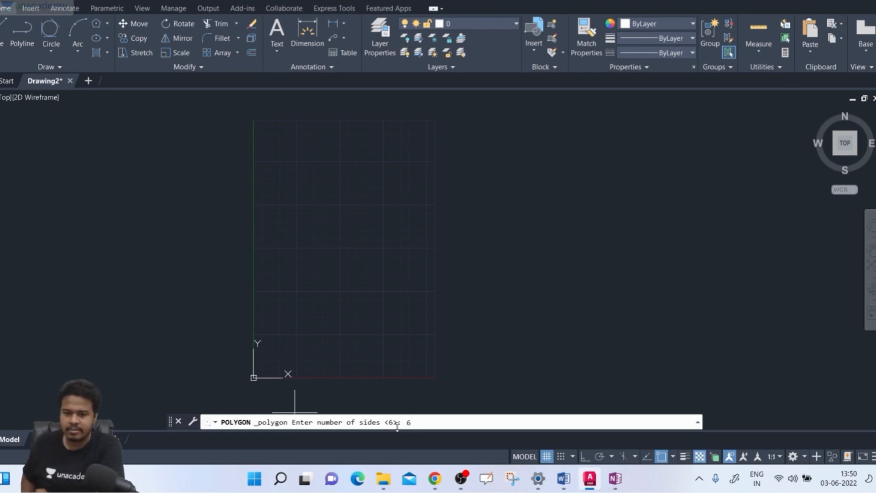
{"action": "key", "text": "Return"}
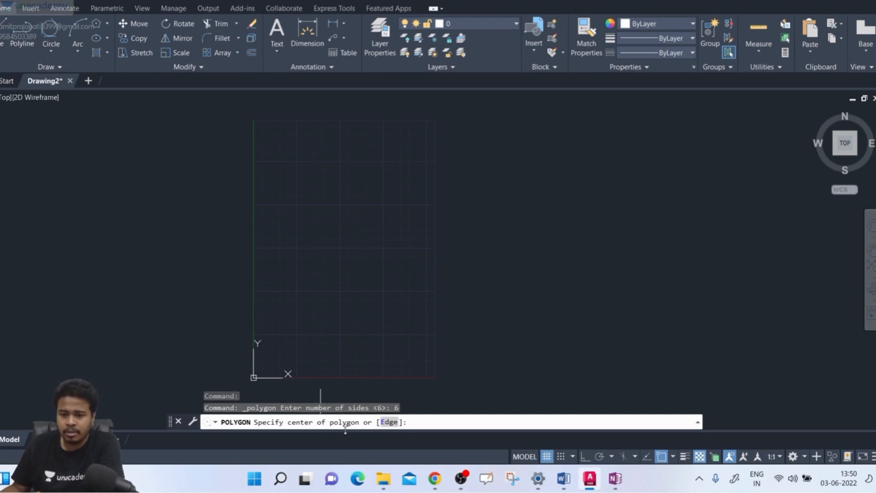
{"action": "left_click", "coordinate": [342, 246]}
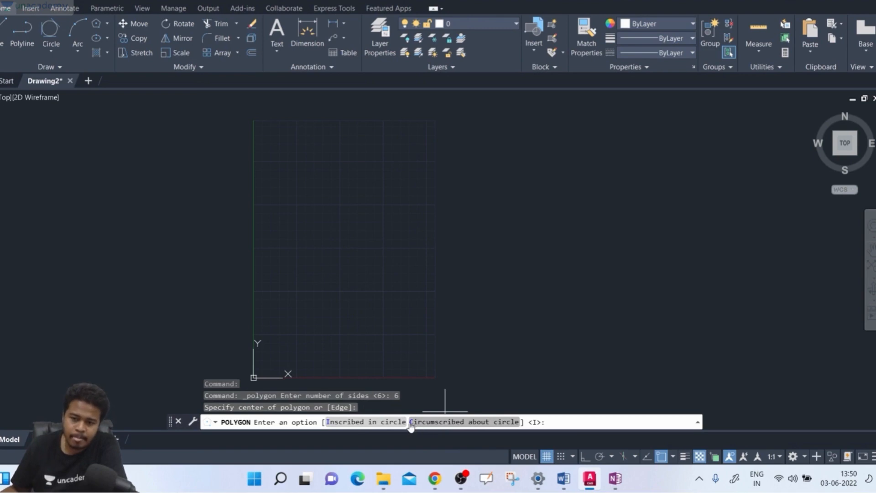
{"action": "left_click", "coordinate": [378, 426]}
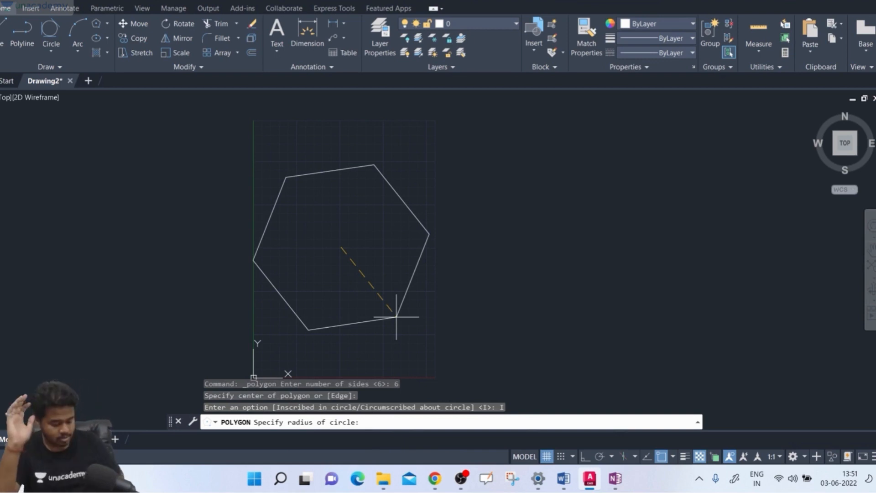
{"action": "key", "text": "Escape"}
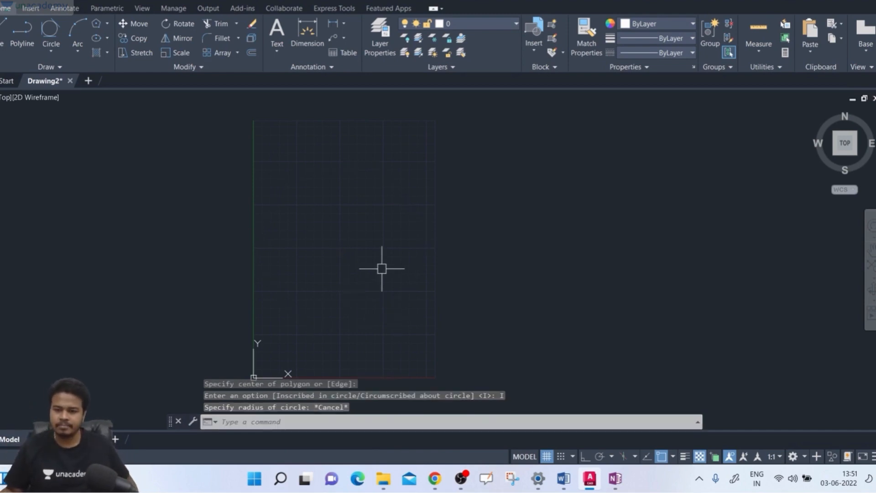
Step: Switch to OneNote and handwrite the heading "Inscribed in circle" in black on a blank page area, underlining "Inscribed" and "circle"
{"action": "left_click", "coordinate": [615, 478]}
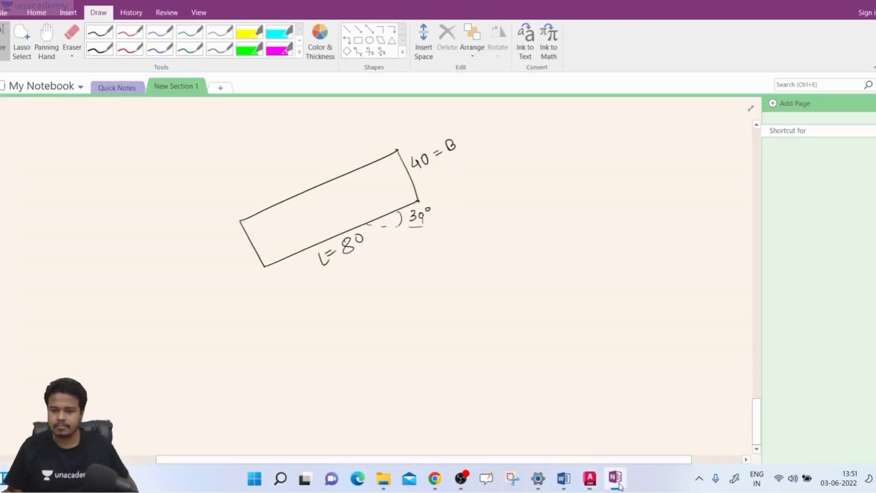
{"action": "left_click", "coordinate": [47, 45]}
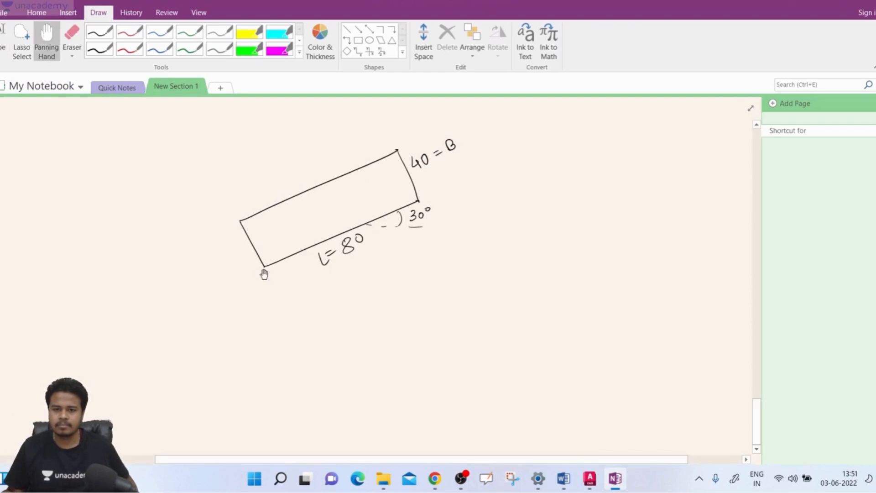
{"action": "scroll", "coordinate": [255, 260], "scroll_direction": "down", "scroll_amount": 3}
{"action": "scroll", "coordinate": [237, 228], "scroll_direction": "down", "scroll_amount": 3}
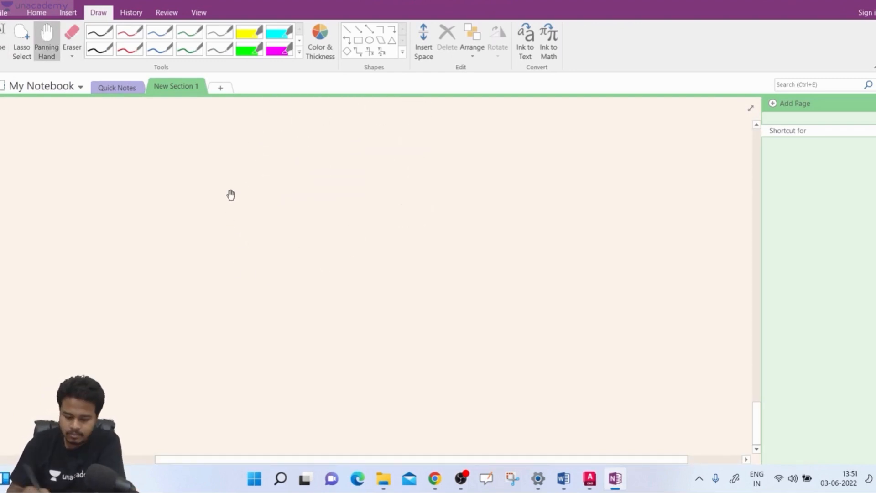
{"action": "left_click", "coordinate": [109, 50]}
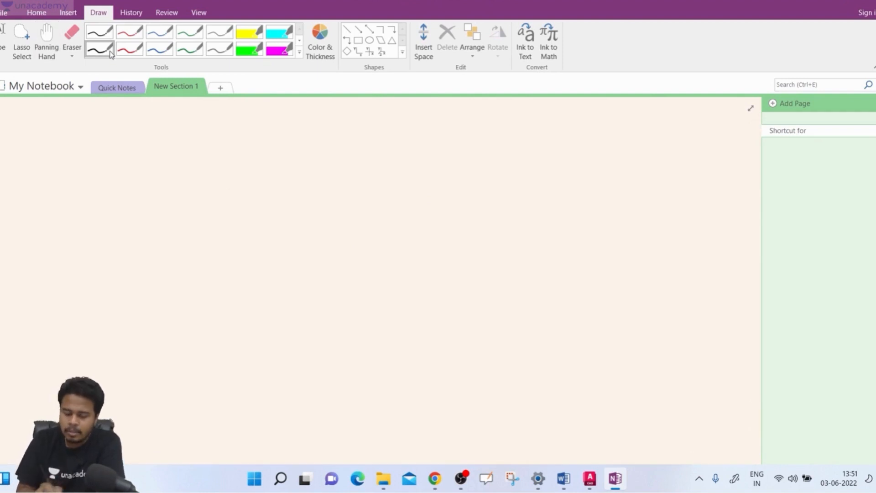
{"action": "left_click_drag", "start_coordinate": [195, 154], "coordinate": [207, 152]}
{"action": "mouse_move", "coordinate": [201, 153]}
{"action": "left_mouse_down"}
{"action": "mouse_move", "coordinate": [200, 164]}
{"action": "mouse_move", "coordinate": [210, 162]}
{"action": "mouse_move", "coordinate": [336, 128]}
{"action": "left_mouse_up"}
{"action": "left_click", "coordinate": [223, 155]}
{"action": "left_click", "coordinate": [282, 142]}
{"action": "left_click", "coordinate": [316, 130]}
{"action": "left_click", "coordinate": [348, 116]}
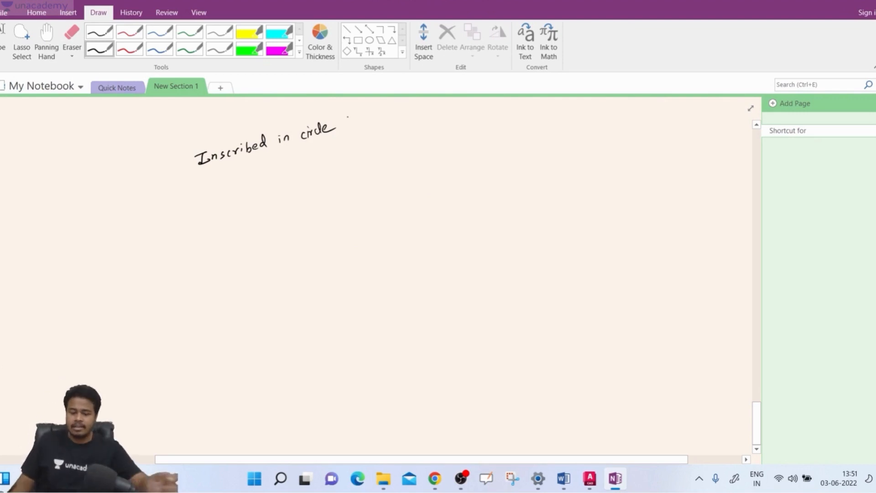
{"action": "left_click_drag", "start_coordinate": [213, 172], "coordinate": [266, 152]}
{"action": "left_click_drag", "start_coordinate": [296, 148], "coordinate": [346, 130]}
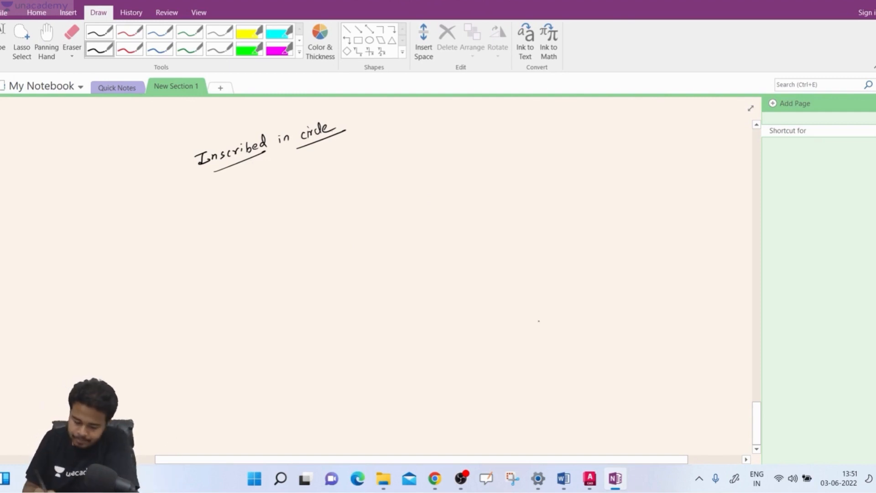
Step: Sketch a black circle below the "Inscribed in circle" heading and a red hexagon inside it with its corners on the circle
{"action": "mouse_move", "coordinate": [293, 201]}
{"action": "left_mouse_down"}
{"action": "mouse_move", "coordinate": [282, 198]}
{"action": "mouse_move", "coordinate": [224, 266]}
{"action": "mouse_move", "coordinate": [321, 283]}
{"action": "mouse_move", "coordinate": [293, 202]}
{"action": "mouse_move", "coordinate": [280, 201]}
{"action": "left_mouse_up"}
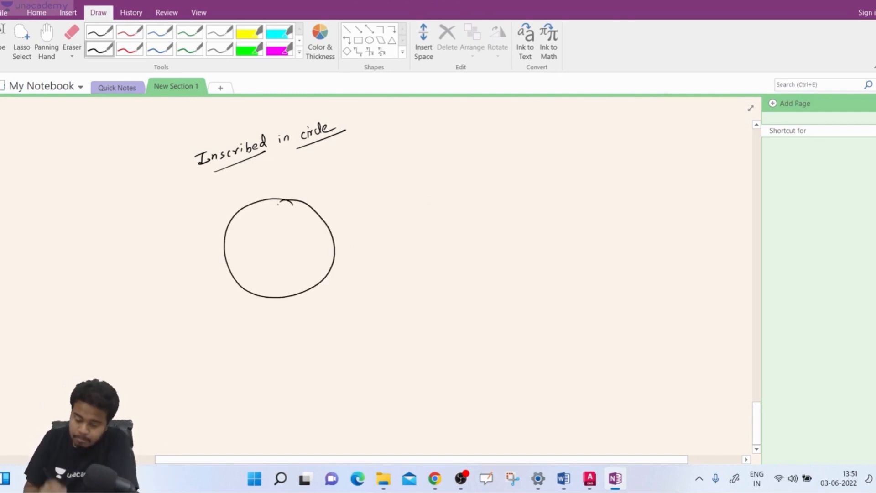
{"action": "left_click", "coordinate": [130, 48]}
{"action": "mouse_move", "coordinate": [226, 243]}
{"action": "left_mouse_down"}
{"action": "mouse_move", "coordinate": [254, 205]}
{"action": "mouse_move", "coordinate": [314, 209]}
{"action": "mouse_move", "coordinate": [332, 255]}
{"action": "left_mouse_up"}
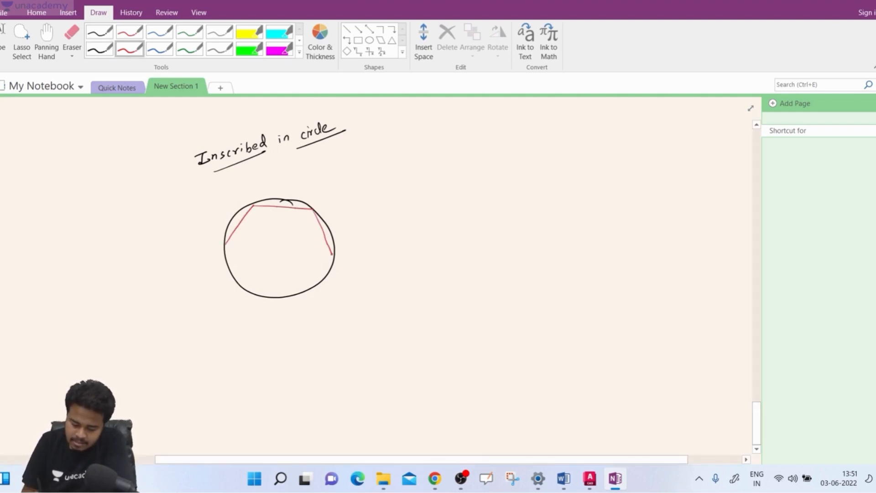
{"action": "mouse_move", "coordinate": [225, 244]}
{"action": "left_mouse_down"}
{"action": "mouse_move", "coordinate": [245, 289]}
{"action": "mouse_move", "coordinate": [298, 294]}
{"action": "mouse_move", "coordinate": [333, 254]}
{"action": "left_mouse_up"}
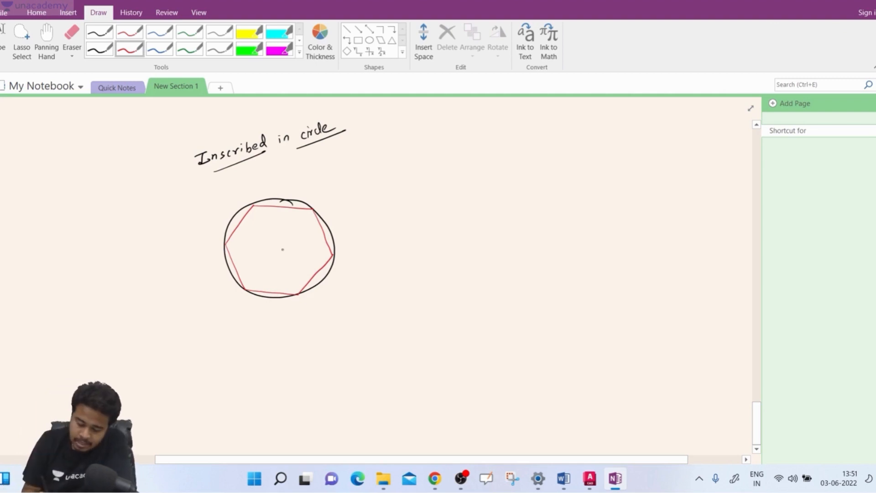
Step: Mark the circle's centre in red, draw a radius to a hexagon corner labelled R, and add a red mark under the heading
{"action": "left_click_drag", "start_coordinate": [276, 249], "coordinate": [277, 249]}
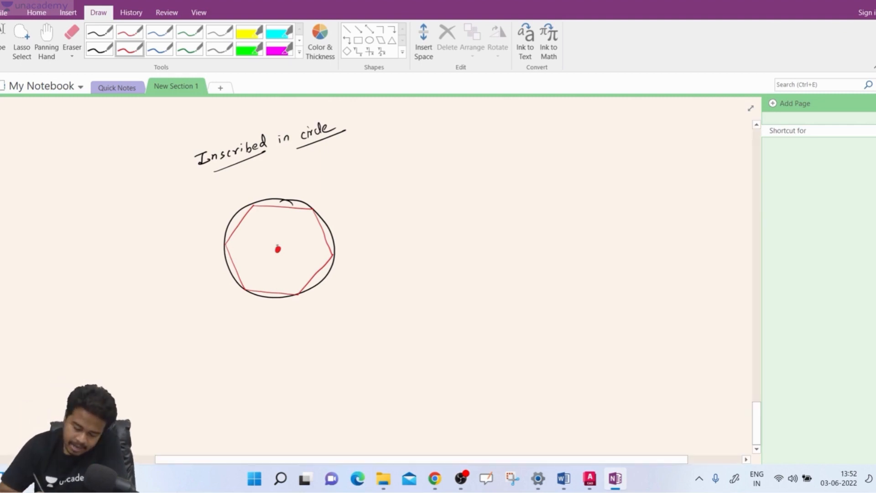
{"action": "mouse_move", "coordinate": [277, 248]}
{"action": "left_mouse_down"}
{"action": "mouse_move", "coordinate": [253, 206]}
{"action": "mouse_move", "coordinate": [281, 230]}
{"action": "left_mouse_up"}
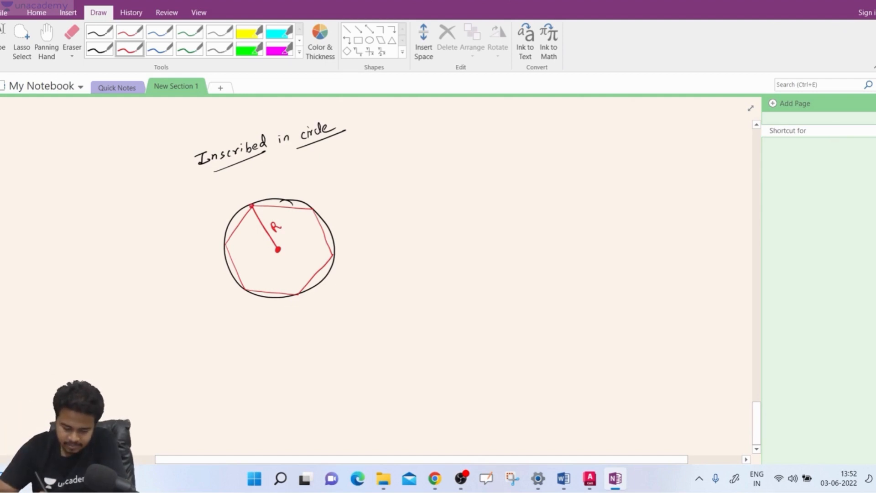
{"action": "left_click_drag", "start_coordinate": [339, 139], "coordinate": [337, 149]}
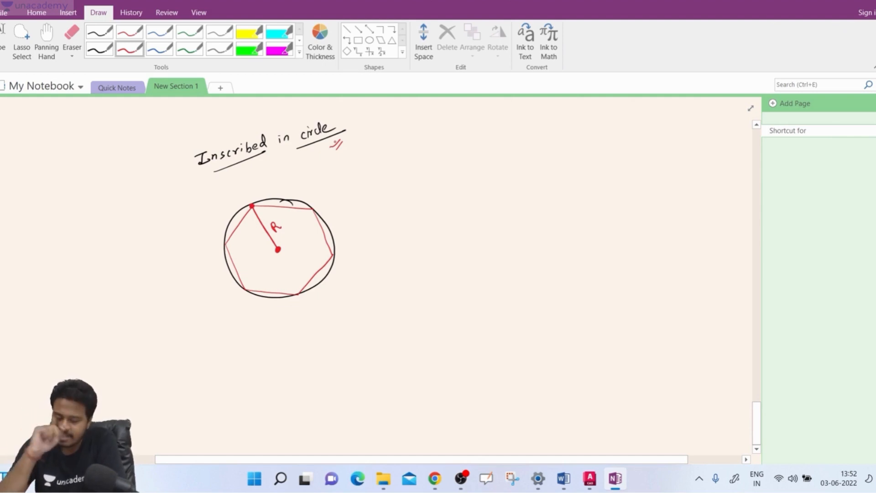
Step: Handwrite a second heading, "circumscribed about circle", in black beside the inscribed example
{"action": "left_click", "coordinate": [99, 48]}
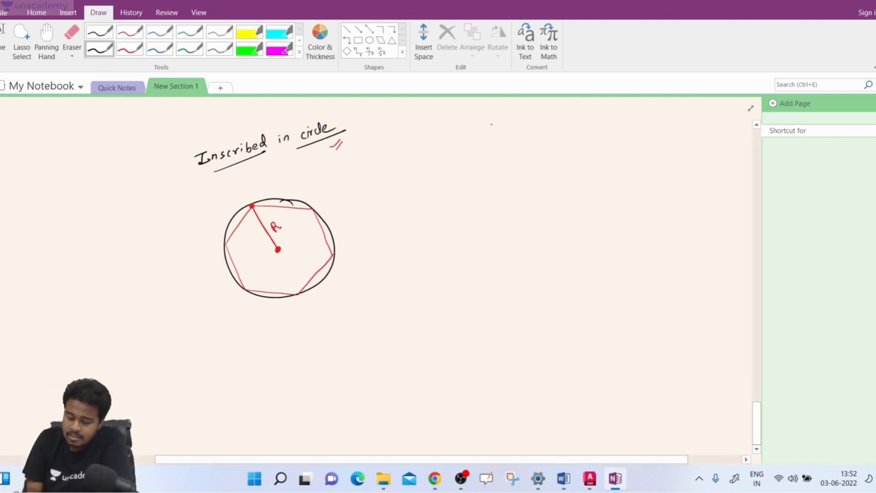
{"action": "left_click_drag", "start_coordinate": [491, 126], "coordinate": [563, 122]}
{"action": "mouse_move", "coordinate": [565, 121]}
{"action": "left_mouse_down"}
{"action": "mouse_move", "coordinate": [581, 108]}
{"action": "mouse_move", "coordinate": [619, 118]}
{"action": "left_mouse_up"}
{"action": "left_click_drag", "start_coordinate": [619, 108], "coordinate": [643, 117]}
{"action": "mouse_move", "coordinate": [648, 107]}
{"action": "left_mouse_down"}
{"action": "mouse_move", "coordinate": [648, 120]}
{"action": "mouse_move", "coordinate": [654, 111]}
{"action": "mouse_move", "coordinate": [677, 119]}
{"action": "left_mouse_up"}
{"action": "left_click_drag", "start_coordinate": [684, 119], "coordinate": [694, 119]}
{"action": "left_click_drag", "start_coordinate": [697, 118], "coordinate": [715, 116]}
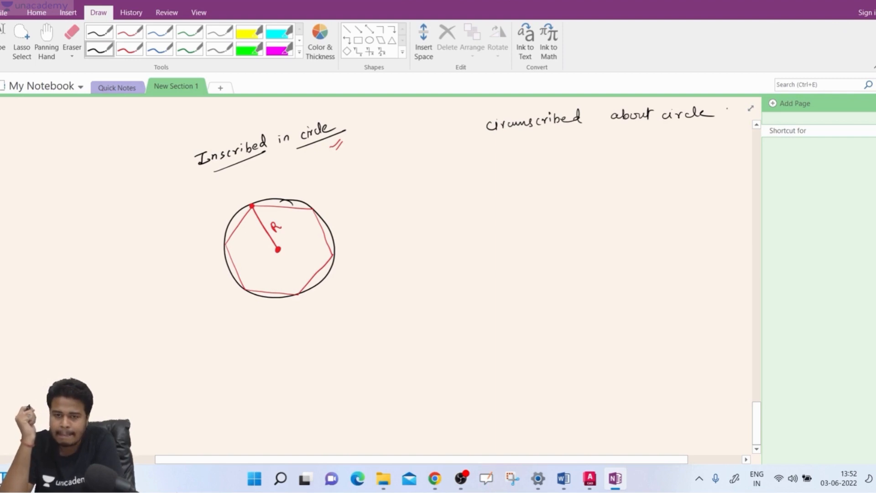
Step: Sketch a black circle under the second heading, draw a red hexagon around it touching its sides, and mark the radius R to one side
{"action": "mouse_move", "coordinate": [573, 174]}
{"action": "left_mouse_down"}
{"action": "mouse_move", "coordinate": [552, 182]}
{"action": "mouse_move", "coordinate": [540, 232]}
{"action": "mouse_move", "coordinate": [584, 246]}
{"action": "mouse_move", "coordinate": [615, 210]}
{"action": "mouse_move", "coordinate": [601, 181]}
{"action": "mouse_move", "coordinate": [573, 174]}
{"action": "left_mouse_up"}
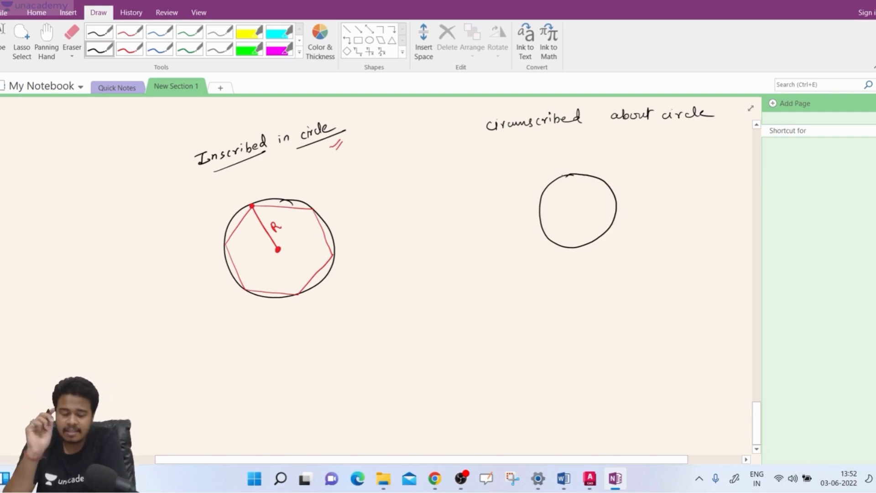
{"action": "left_click", "coordinate": [129, 48]}
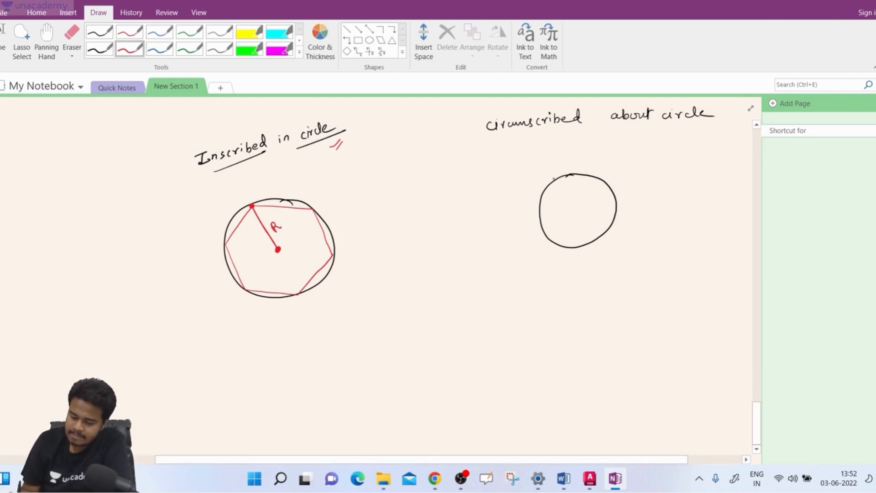
{"action": "mouse_move", "coordinate": [545, 178]}
{"action": "left_mouse_down"}
{"action": "mouse_move", "coordinate": [580, 172]}
{"action": "mouse_move", "coordinate": [541, 195]}
{"action": "mouse_move", "coordinate": [550, 247]}
{"action": "left_mouse_up"}
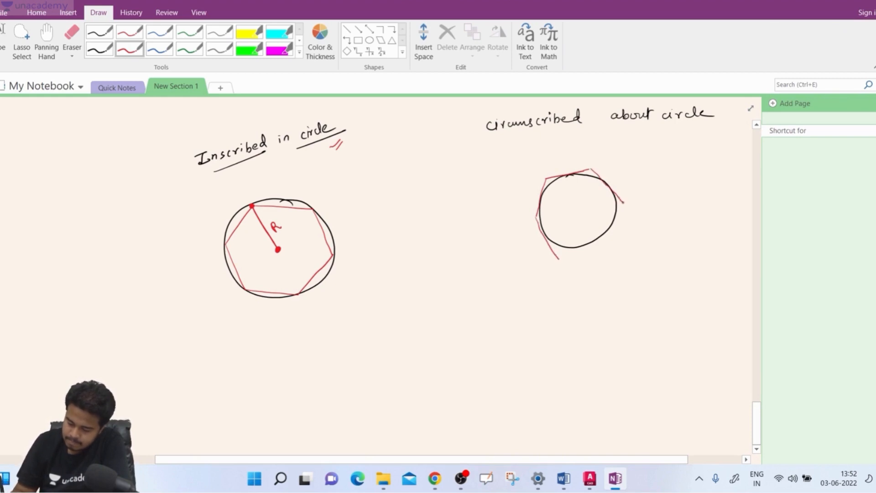
{"action": "left_click_drag", "start_coordinate": [619, 211], "coordinate": [588, 253]}
{"action": "mouse_move", "coordinate": [546, 179]}
{"action": "left_mouse_down"}
{"action": "mouse_move", "coordinate": [538, 216]}
{"action": "mouse_move", "coordinate": [590, 169]}
{"action": "mouse_move", "coordinate": [617, 204]}
{"action": "left_mouse_up"}
{"action": "left_click_drag", "start_coordinate": [595, 166], "coordinate": [621, 202]}
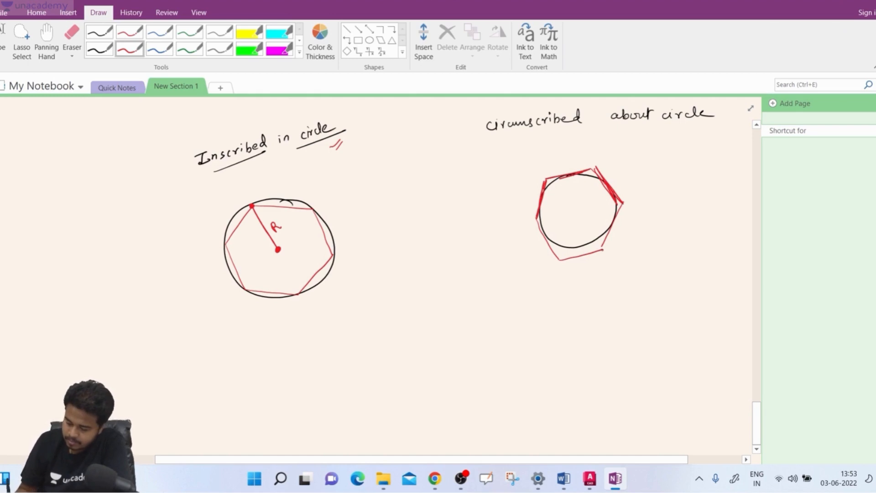
{"action": "left_click_drag", "start_coordinate": [602, 250], "coordinate": [623, 200]}
{"action": "mouse_move", "coordinate": [536, 218]}
{"action": "left_mouse_down"}
{"action": "mouse_move", "coordinate": [555, 262]}
{"action": "mouse_move", "coordinate": [600, 249]}
{"action": "left_mouse_up"}
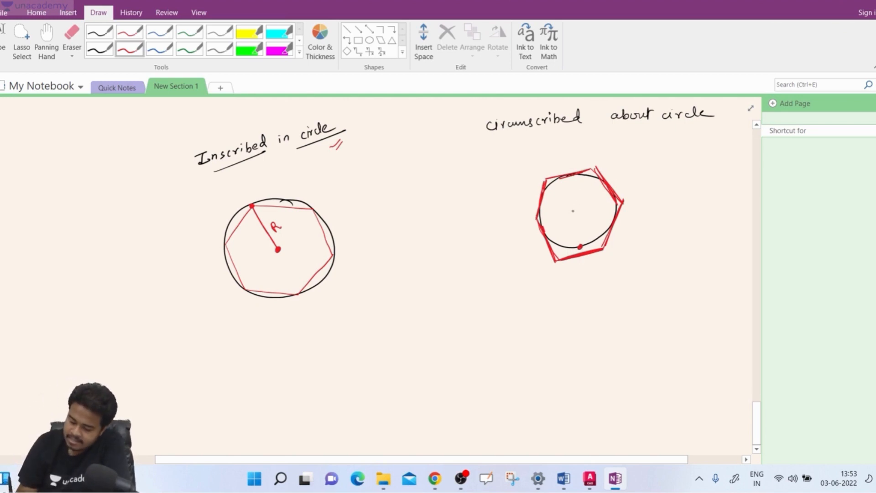
{"action": "mouse_move", "coordinate": [570, 200]}
{"action": "left_mouse_down"}
{"action": "mouse_move", "coordinate": [568, 176]}
{"action": "mouse_move", "coordinate": [586, 194]}
{"action": "left_mouse_up"}
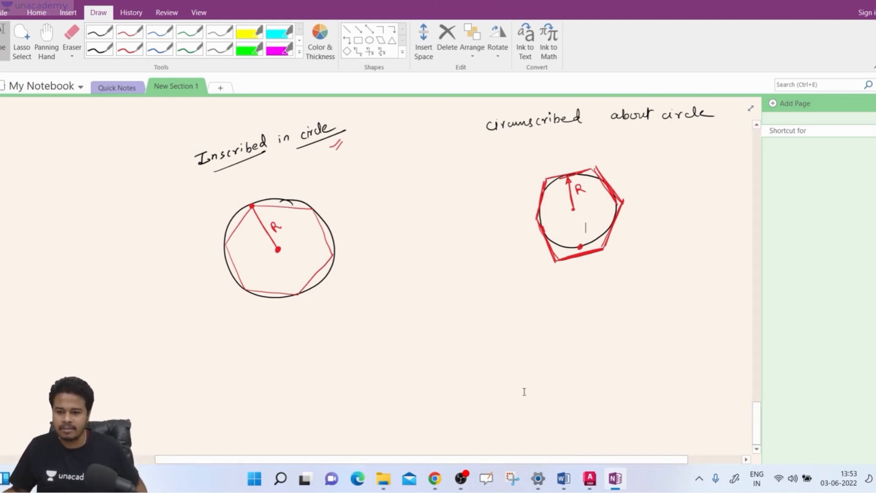
Step: Switch to AutoCAD and draw a circle of radius 50 in the left half of the grid area
{"action": "left_click", "coordinate": [585, 476]}
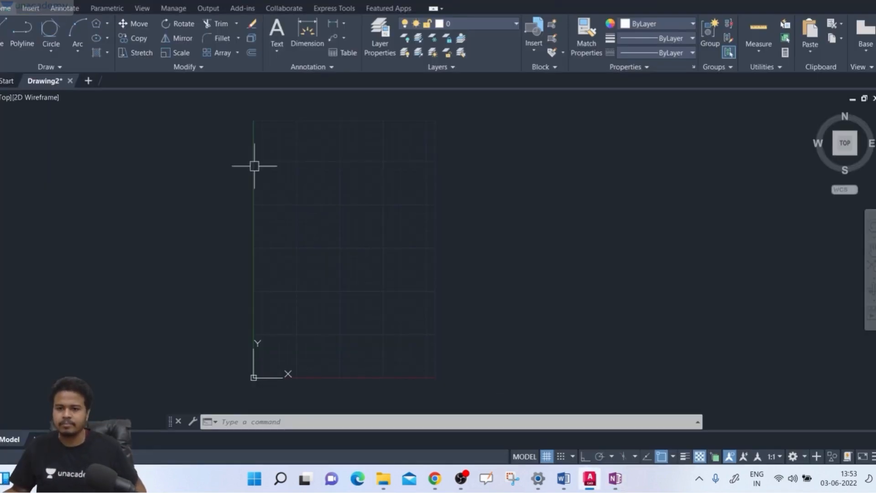
{"action": "type", "text": "c"}
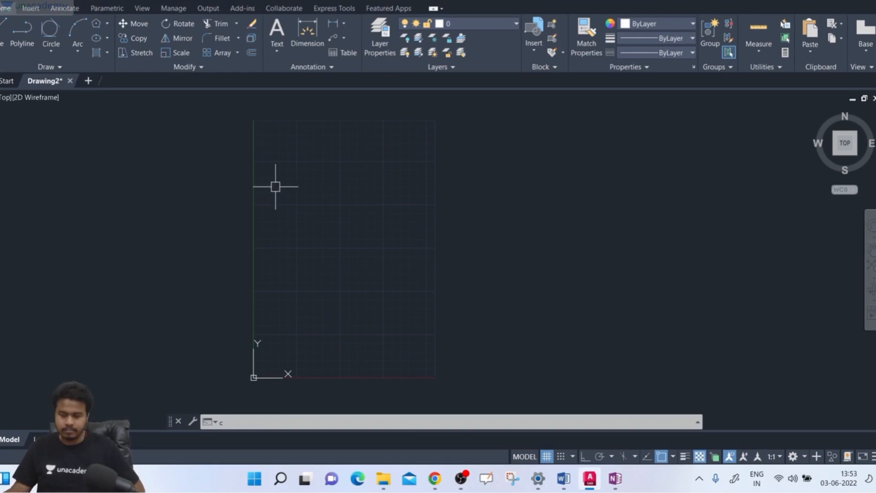
{"action": "key", "text": "Return"}
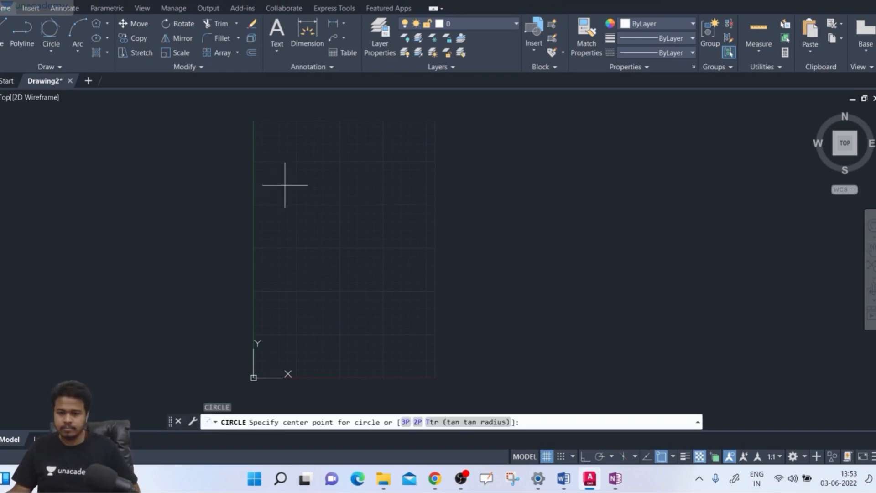
{"action": "left_click", "coordinate": [308, 233]}
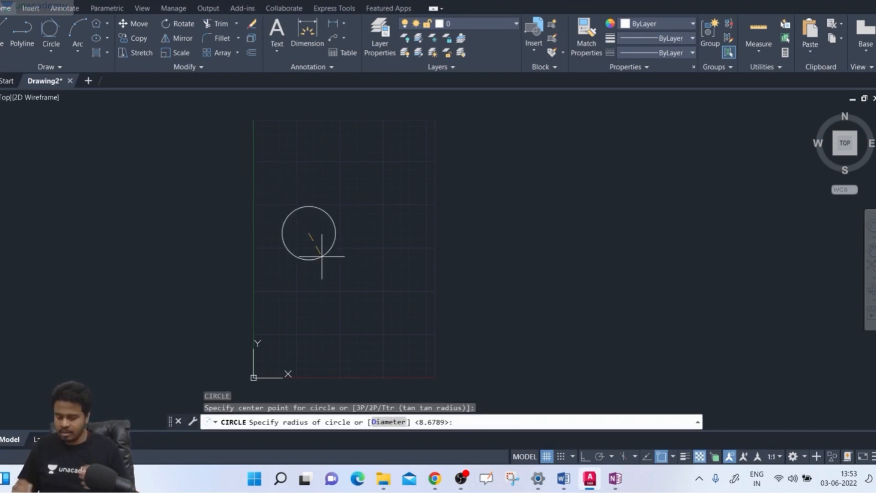
{"action": "type", "text": "50"}
{"action": "key", "text": "Return"}
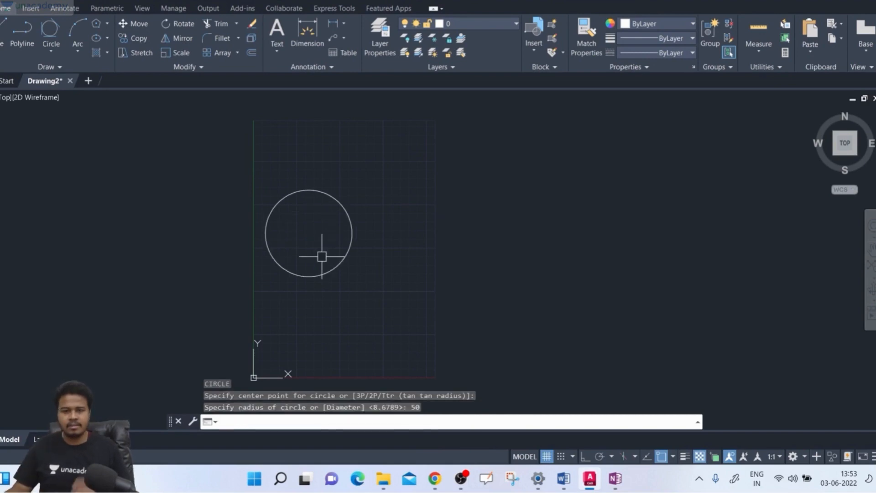
Step: Draw a second circle of radius 50 to the right of the first, level with it and clear of it
{"action": "key", "text": "Return"}
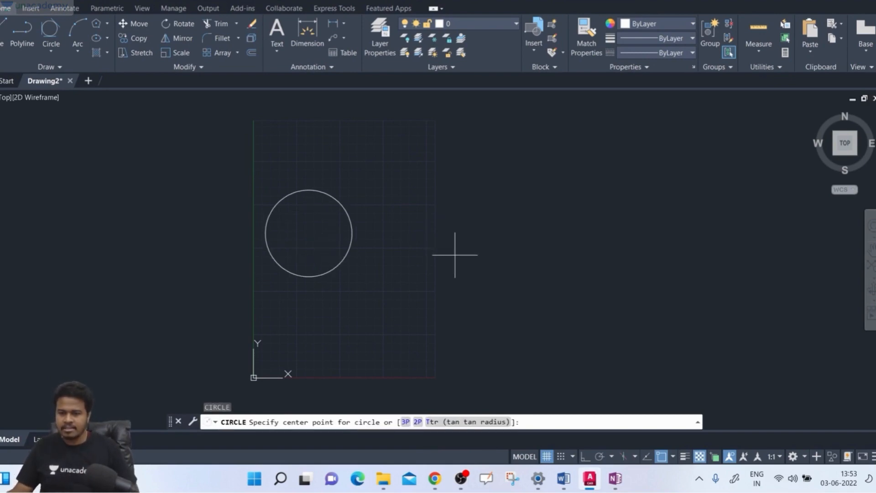
{"action": "left_click", "coordinate": [448, 231]}
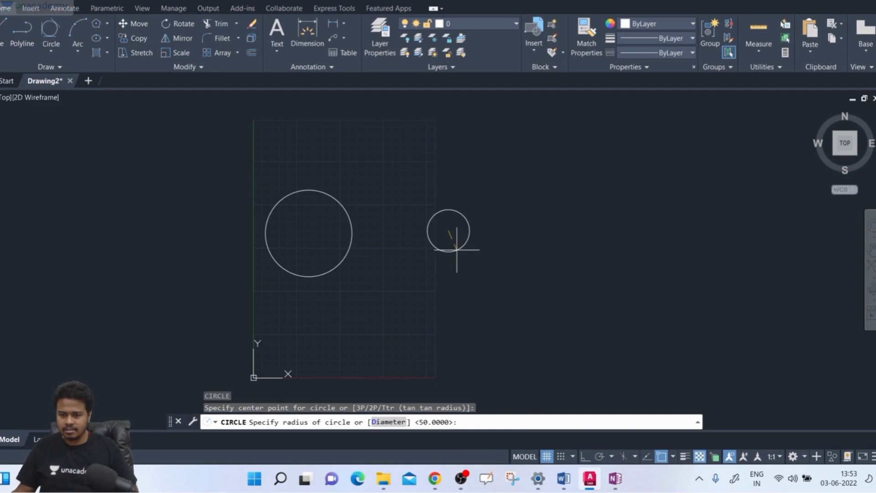
{"action": "type", "text": "50"}
{"action": "key", "text": "Return"}
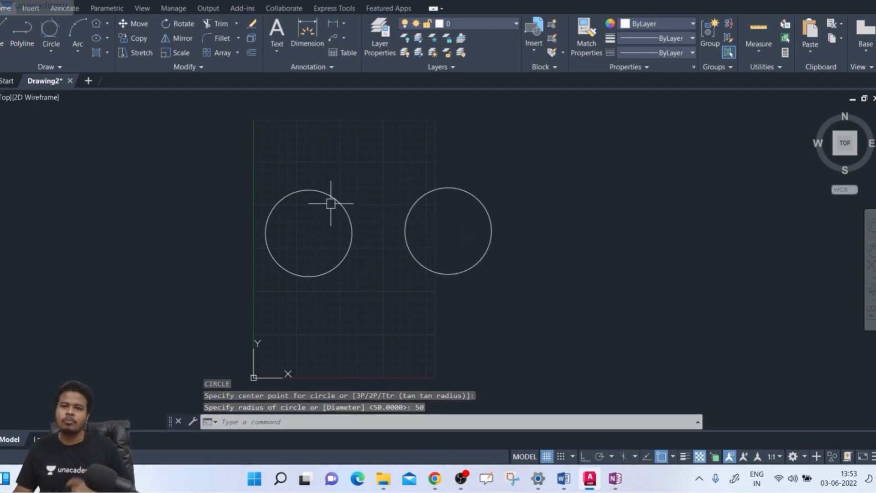
{"action": "left_click", "coordinate": [108, 23]}
{"action": "left_click", "coordinate": [62, 66]}
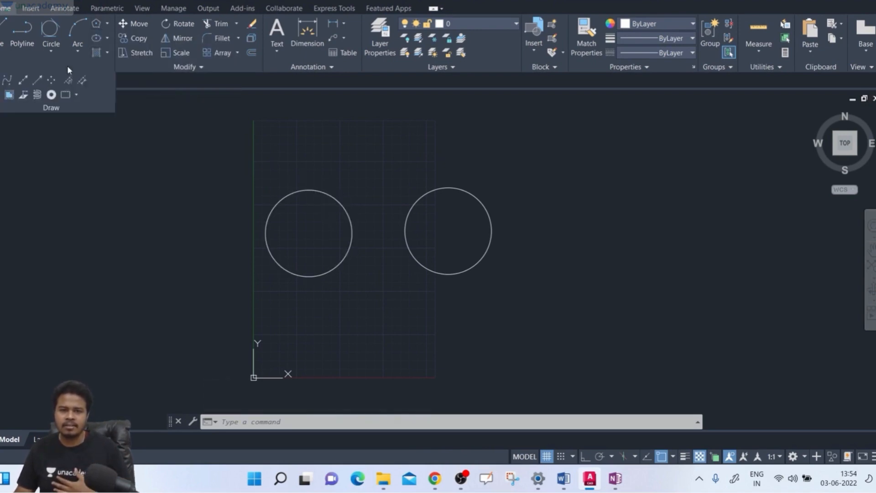
{"action": "left_click", "coordinate": [102, 23]}
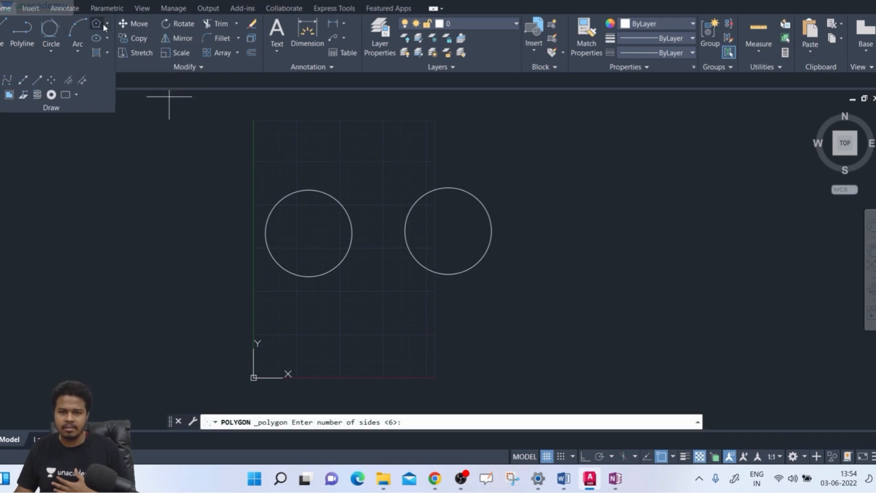
{"action": "key", "text": "Escape"}
Step: Draw a 6-sided polygon centred on the left circle, inscribed in circle, with a radius of 50
{"action": "left_click", "coordinate": [106, 24]}
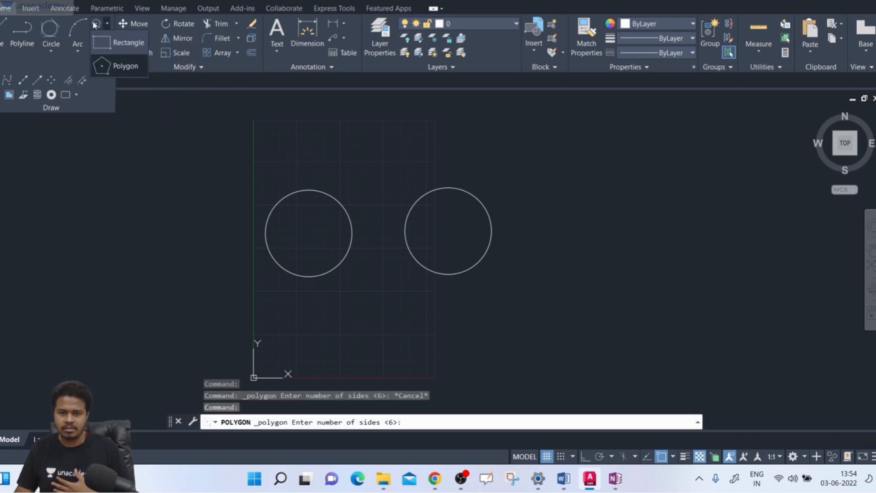
{"action": "left_click", "coordinate": [119, 72]}
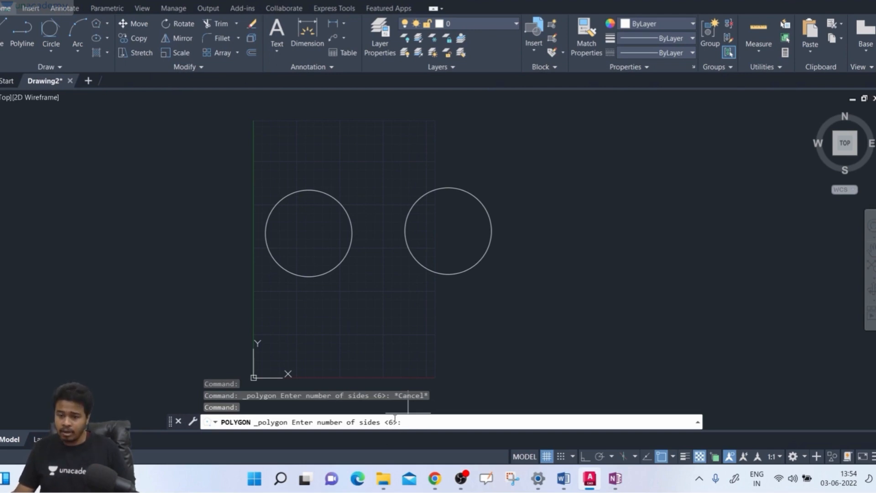
{"action": "key", "text": "Return"}
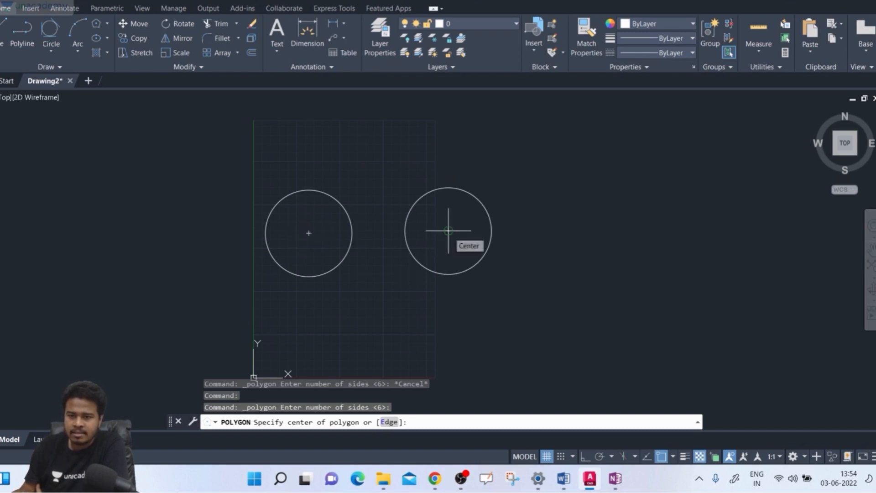
{"action": "left_click", "coordinate": [308, 232]}
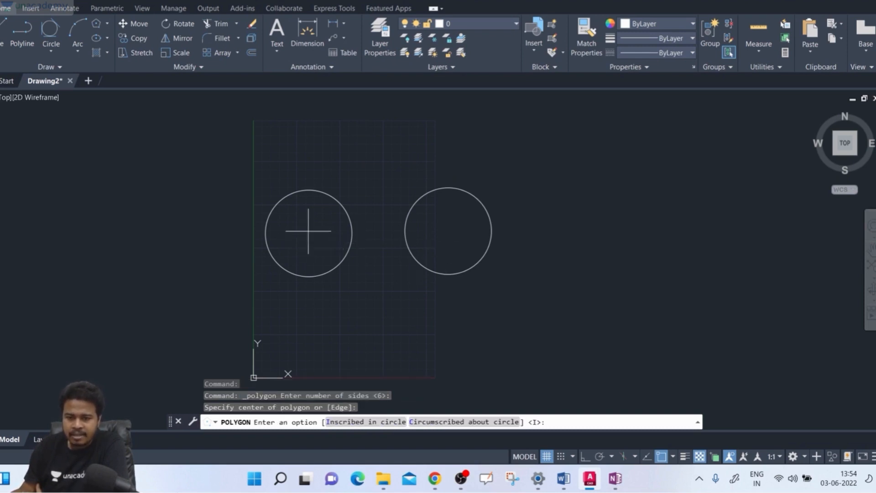
{"action": "left_click", "coordinate": [349, 422]}
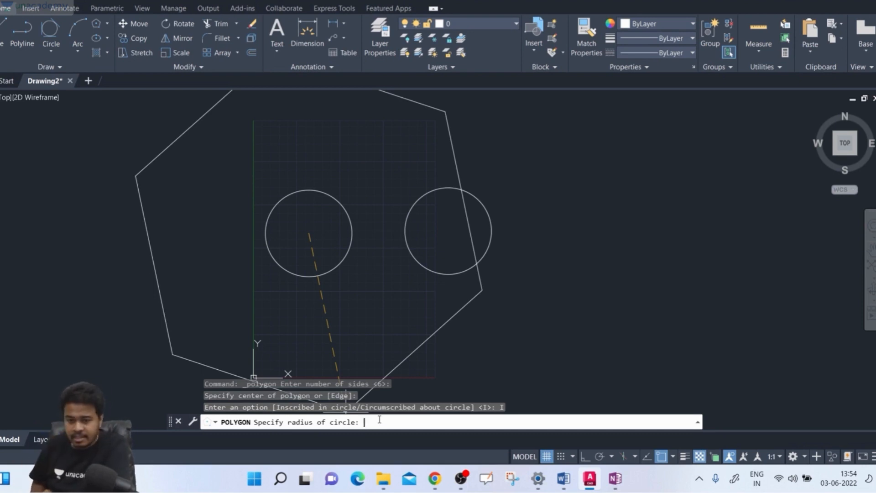
{"action": "type", "text": "50"}
{"action": "key", "text": "Return"}
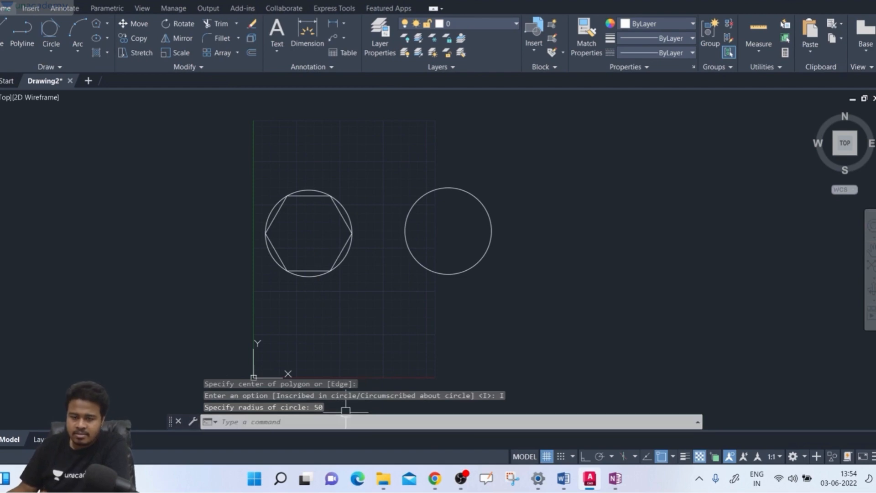
{"action": "scroll", "coordinate": [301, 244], "scroll_direction": "up", "scroll_amount": 2}
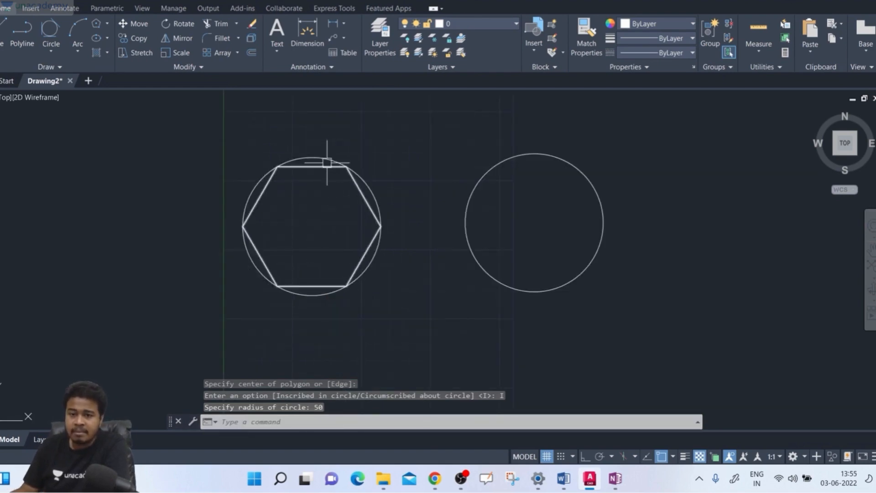
{"action": "left_click", "coordinate": [319, 166]}
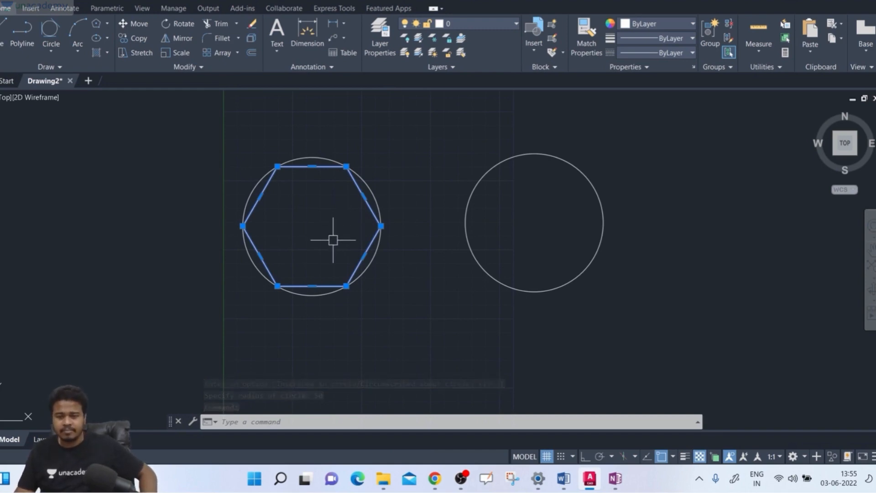
{"action": "key", "text": "Escape"}
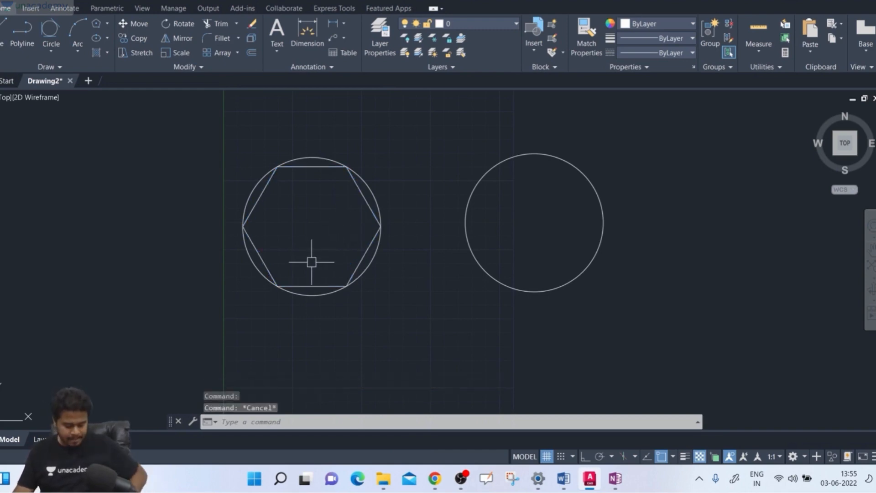
Step: Draw a 6-sided polygon centred on the right circle, circumscribed about circle, with a radius of 50
{"action": "type", "text": "POL"}
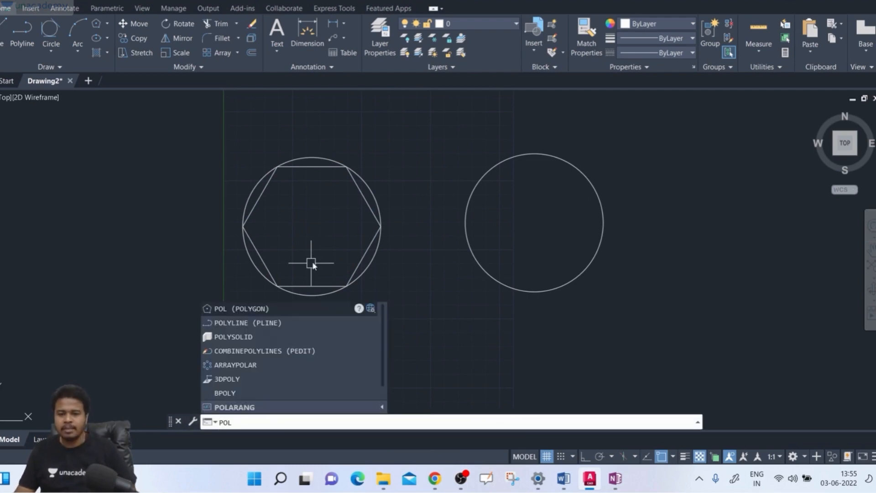
{"action": "key", "text": "Return"}
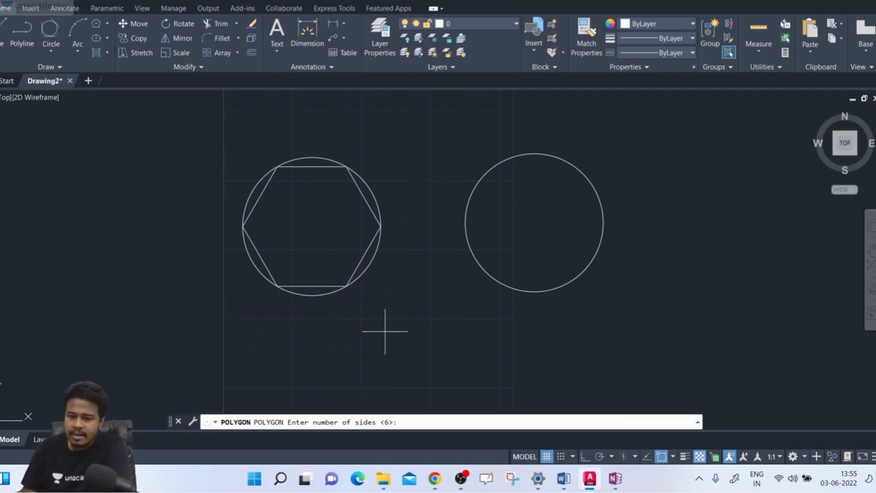
{"action": "key", "text": "Return"}
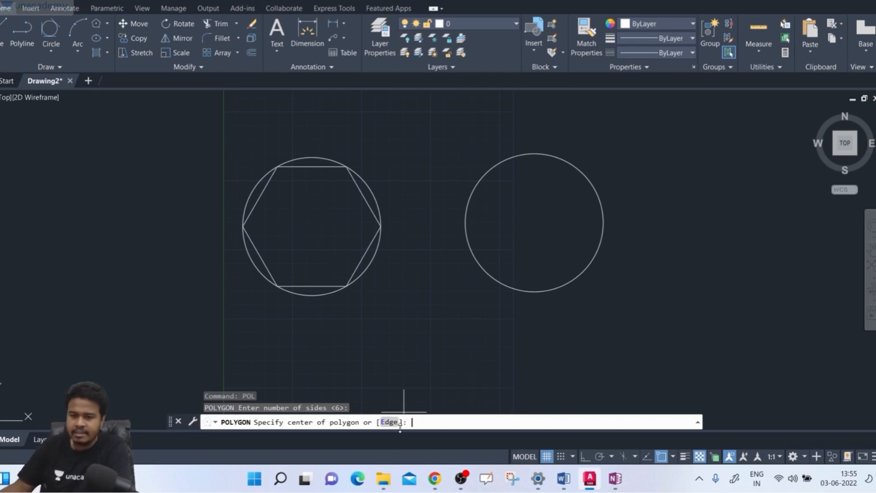
{"action": "left_click", "coordinate": [534, 222]}
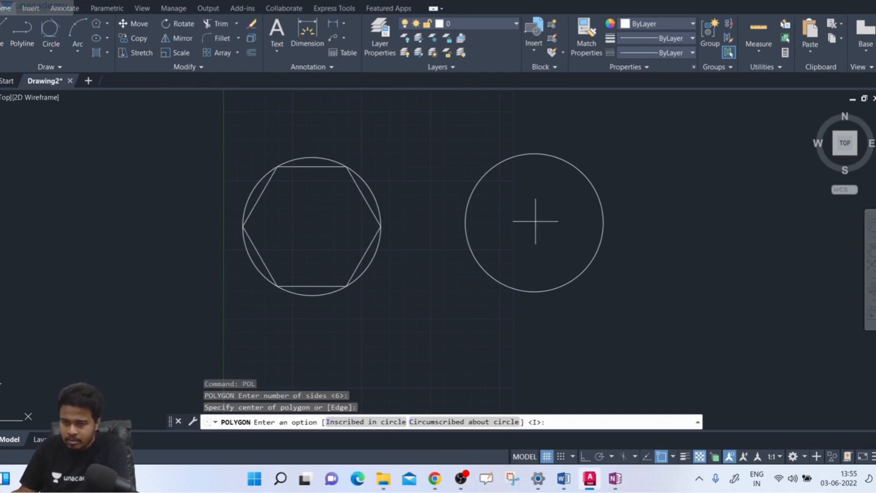
{"action": "left_click", "coordinate": [464, 422]}
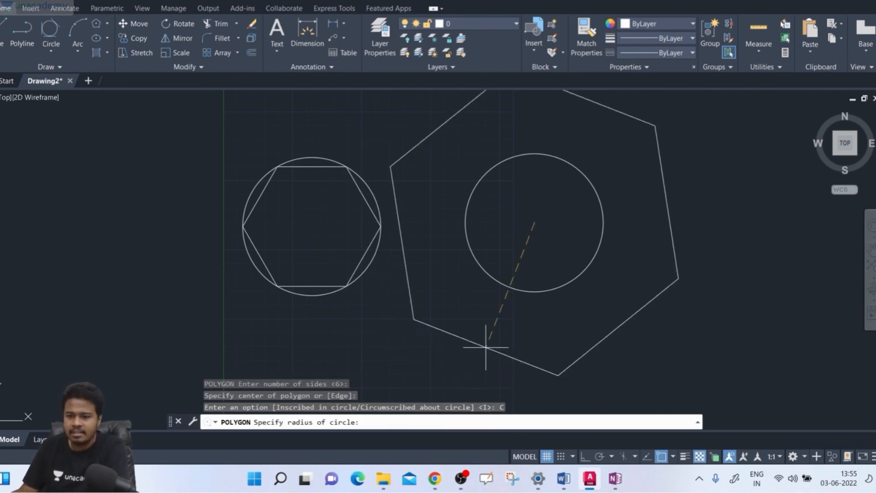
{"action": "type", "text": "50"}
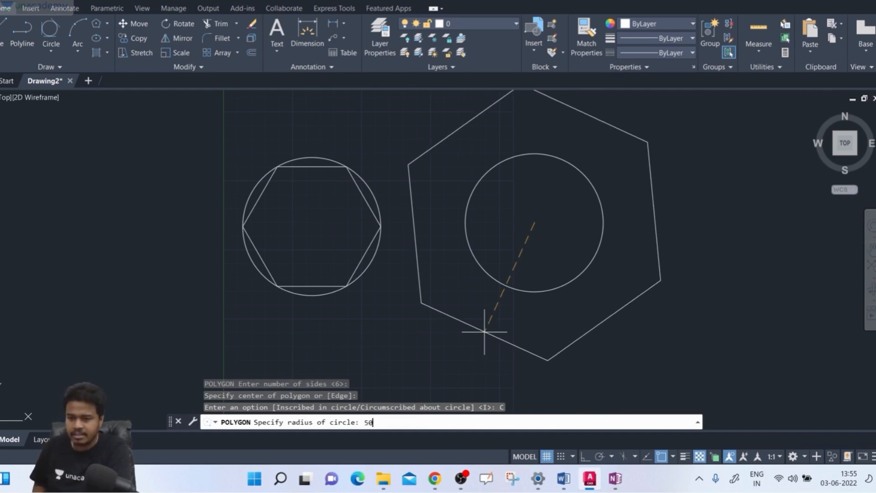
{"action": "key", "text": "Return"}
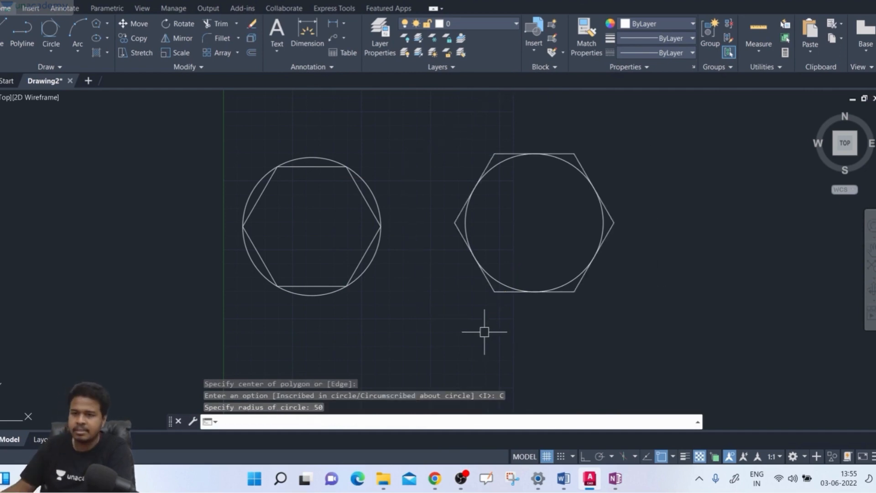
Step: Highlight both hexagons and examine up close how each one meets its circle
{"action": "left_click", "coordinate": [495, 289]}
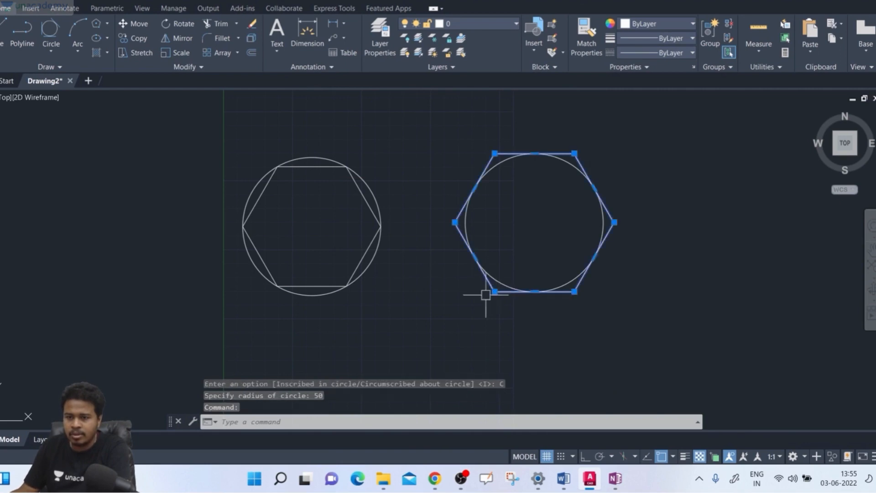
{"action": "left_click", "coordinate": [307, 287]}
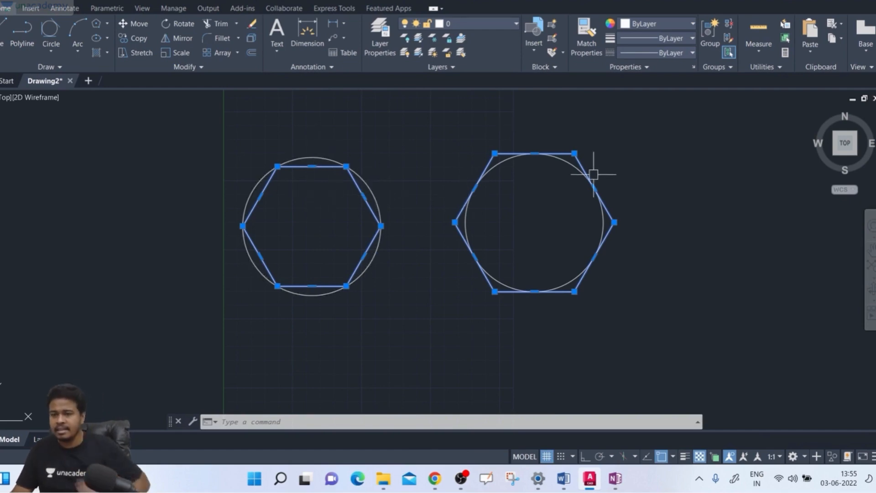
{"action": "scroll", "coordinate": [591, 173], "scroll_direction": "up", "scroll_amount": 4}
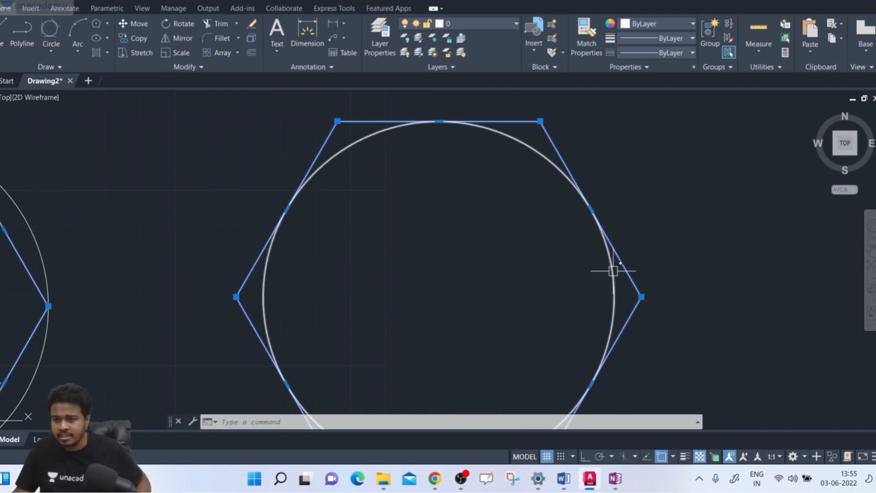
{"action": "key", "text": "Escape"}
{"action": "key", "text": "Escape"}
{"action": "scroll", "coordinate": [491, 285], "scroll_direction": "down", "scroll_amount": 5}
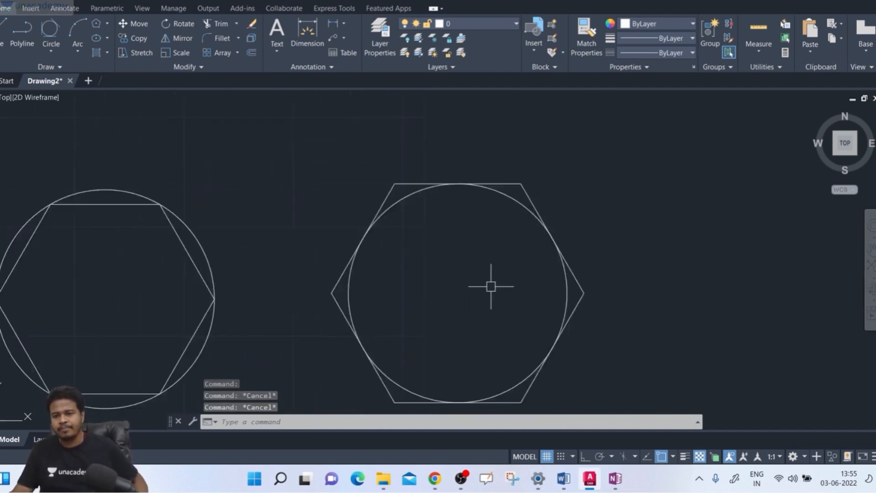
{"action": "scroll", "coordinate": [491, 285], "scroll_direction": "up", "scroll_amount": 1}
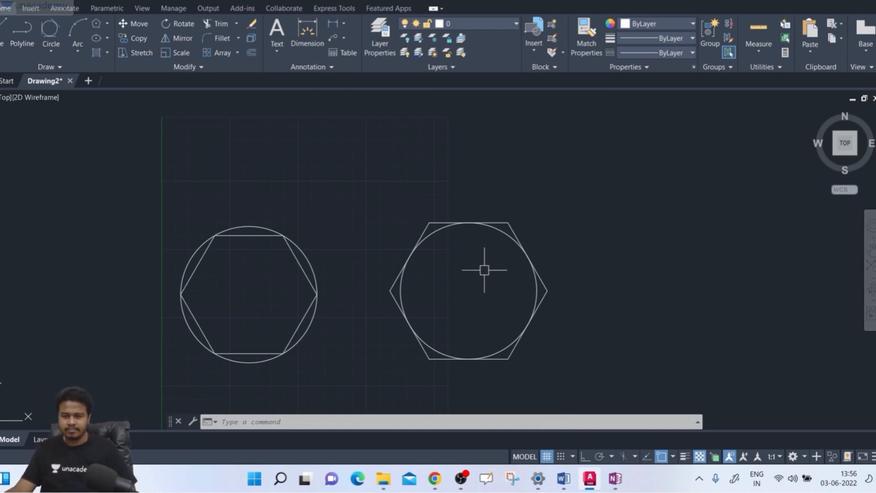
{"action": "middle_click_drag", "start_coordinate": [352, 215], "coordinate": [346, 216]}
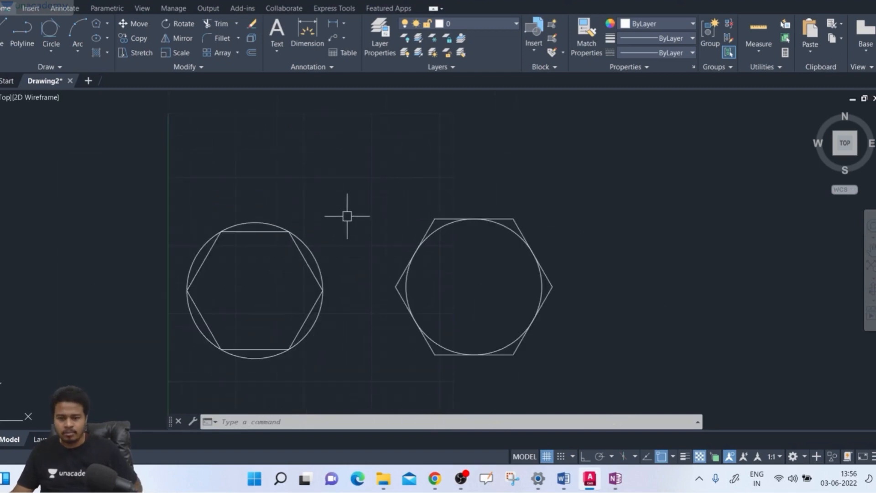
Step: Draw a 3-sided polygon with the Edge option, its edge running from the left circle's centre to a point up and right, between the two circles
{"action": "type", "text": "pol"}
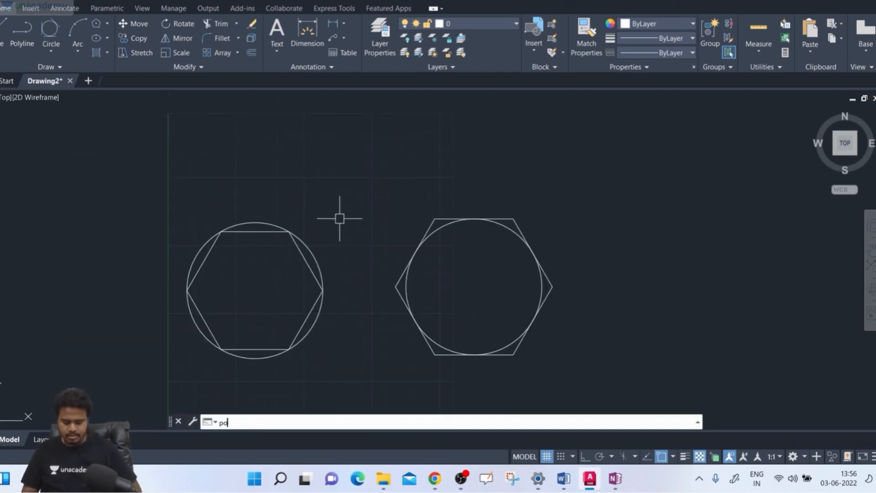
{"action": "key", "text": "Return"}
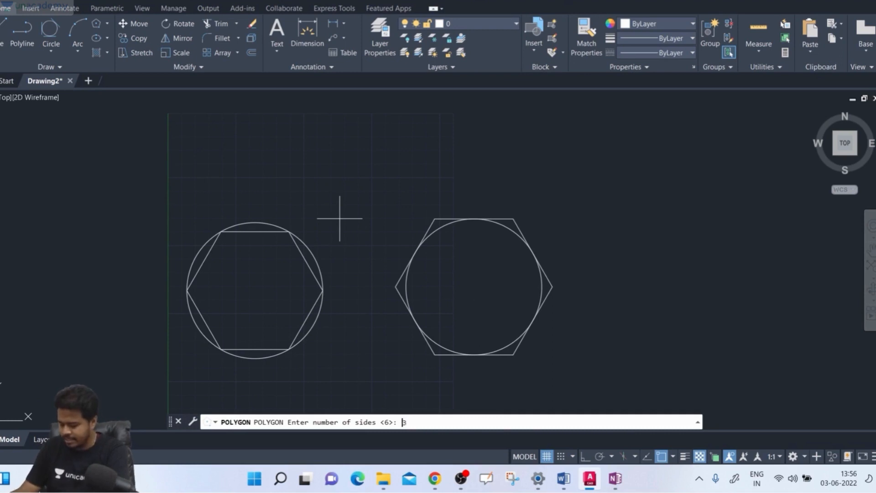
{"action": "type", "text": "3"}
{"action": "key", "text": "Return"}
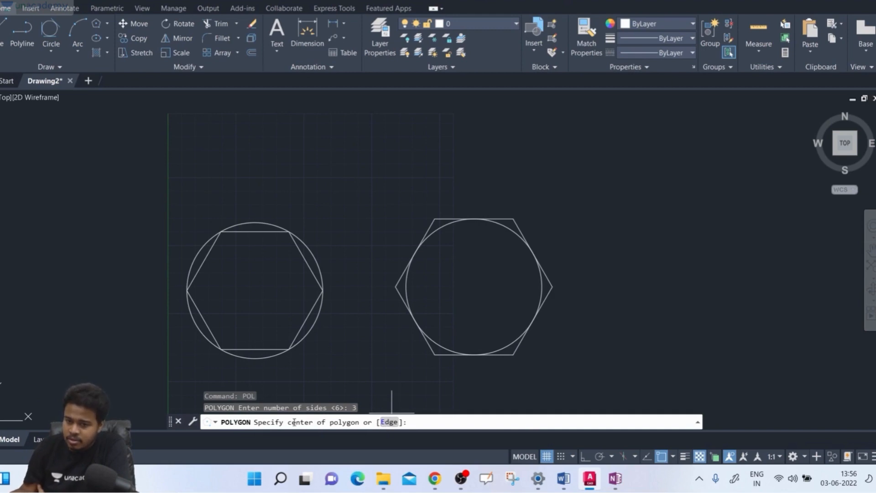
{"action": "left_click", "coordinate": [389, 421]}
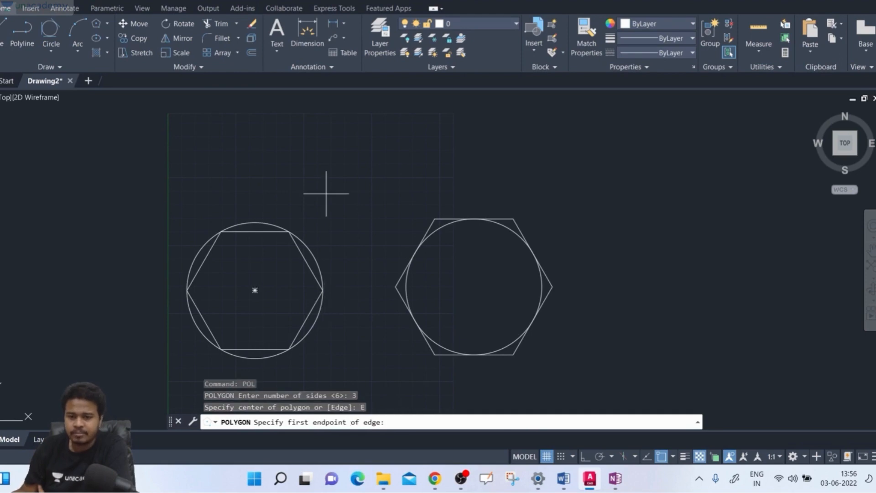
{"action": "middle_click_drag", "start_coordinate": [324, 190], "coordinate": [342, 221]}
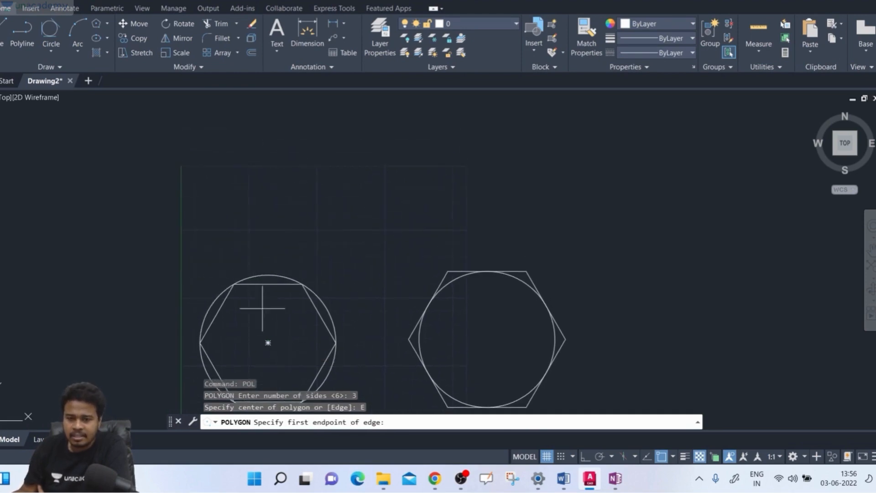
{"action": "middle_click_drag", "start_coordinate": [262, 308], "coordinate": [240, 249]}
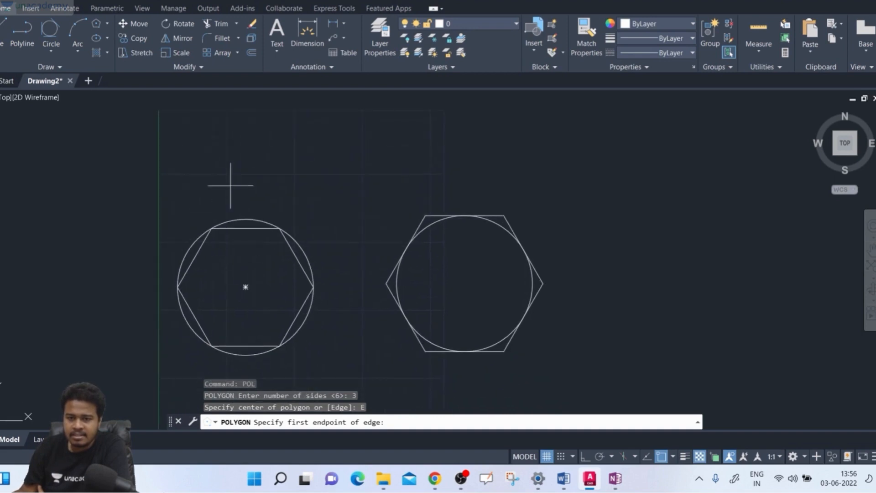
{"action": "middle_click_drag", "start_coordinate": [230, 185], "coordinate": [227, 233]}
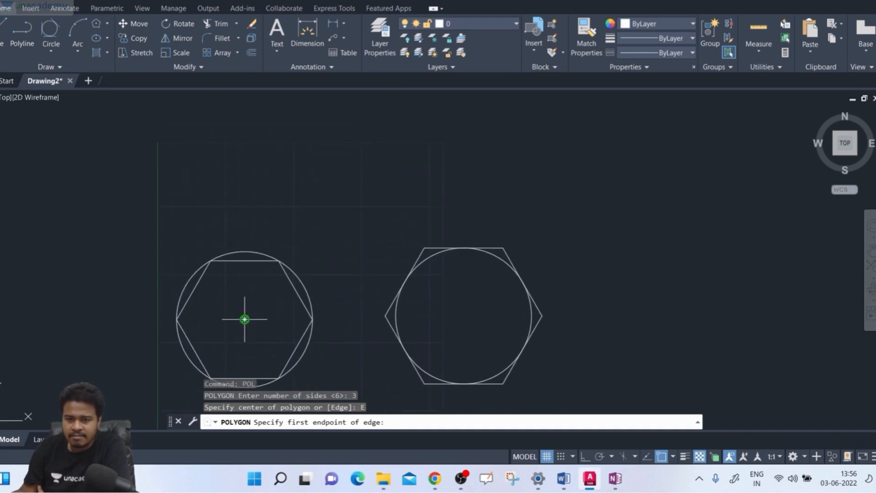
{"action": "left_click", "coordinate": [245, 319]}
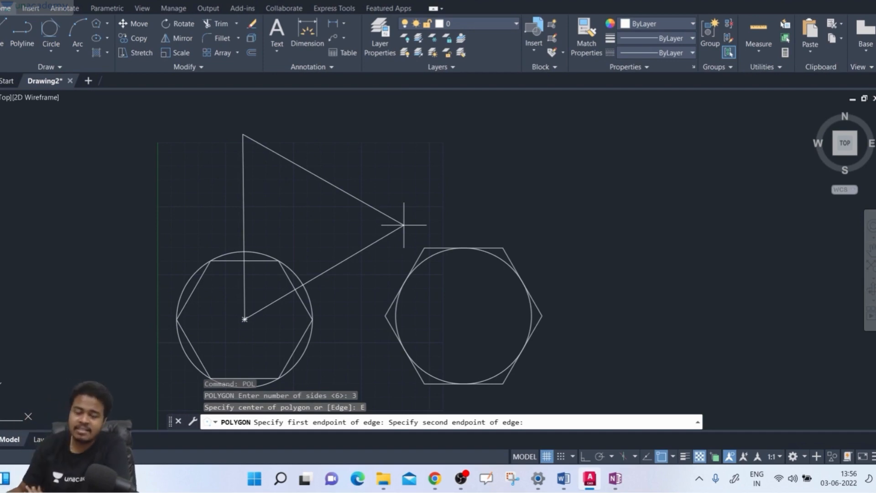
{"action": "left_click", "coordinate": [362, 243]}
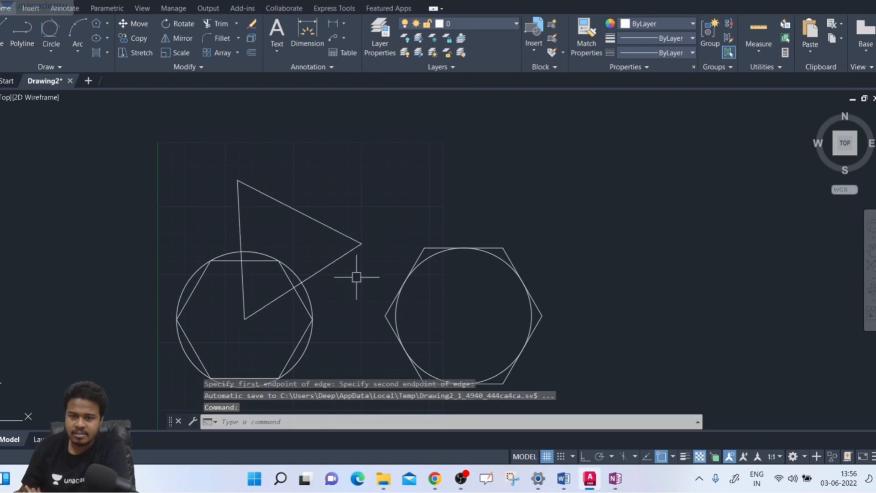
{"action": "left_click", "coordinate": [319, 271]}
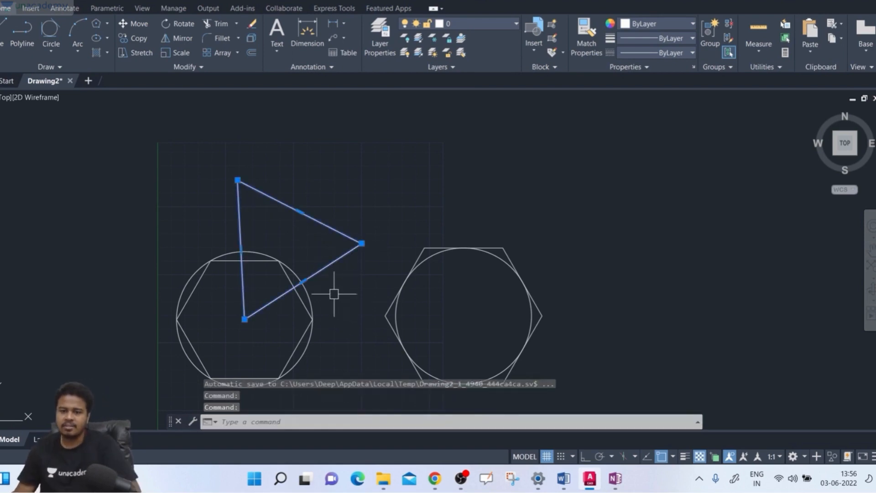
{"action": "key", "text": "Escape"}
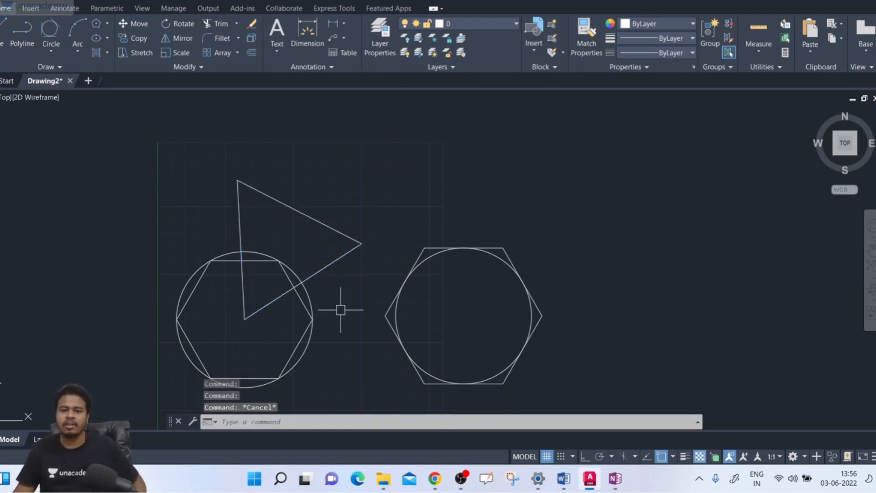
Step: Delete the triangle that starts at the left circle's centre
{"action": "left_click", "coordinate": [361, 220]}
{"action": "left_click", "coordinate": [349, 254]}
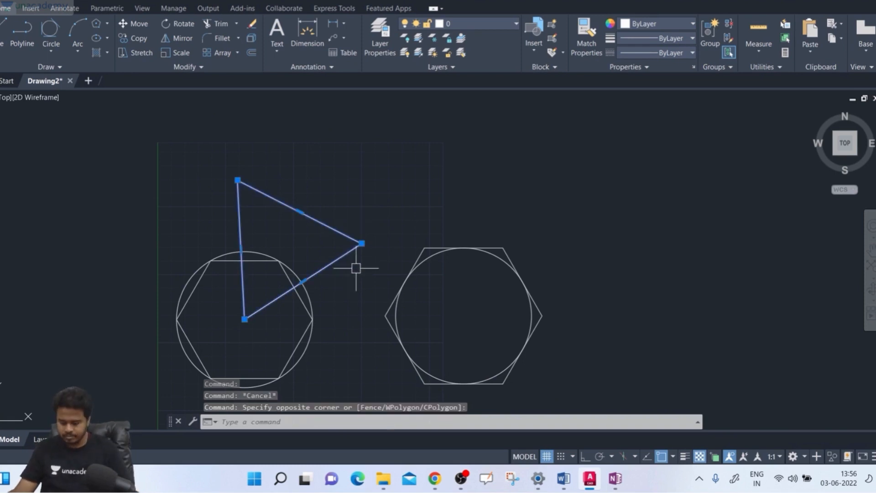
{"action": "key", "text": "Delete"}
Step: Draw a 5-sided polygon above the left circle with the Edge option, using Ortho for a horizontal bottom edge of 50 running rightward
{"action": "scroll", "coordinate": [346, 278], "scroll_direction": "up", "scroll_amount": 3}
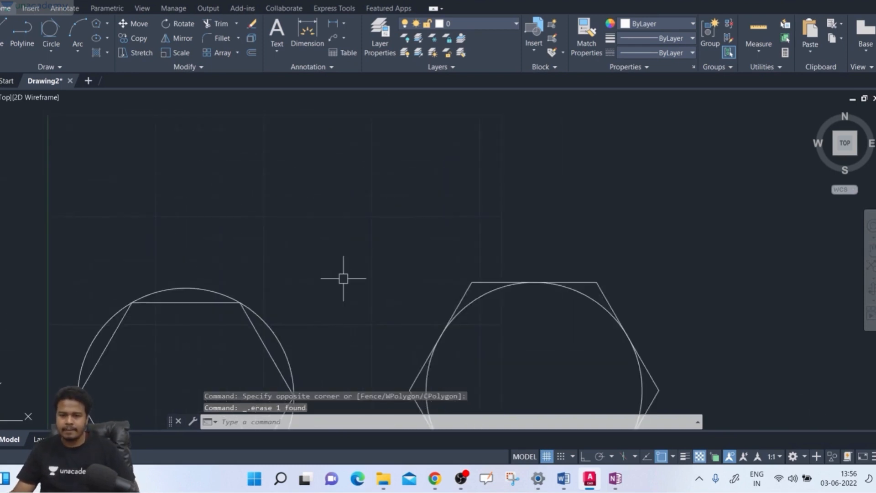
{"action": "middle_click_drag", "start_coordinate": [343, 278], "coordinate": [336, 311]}
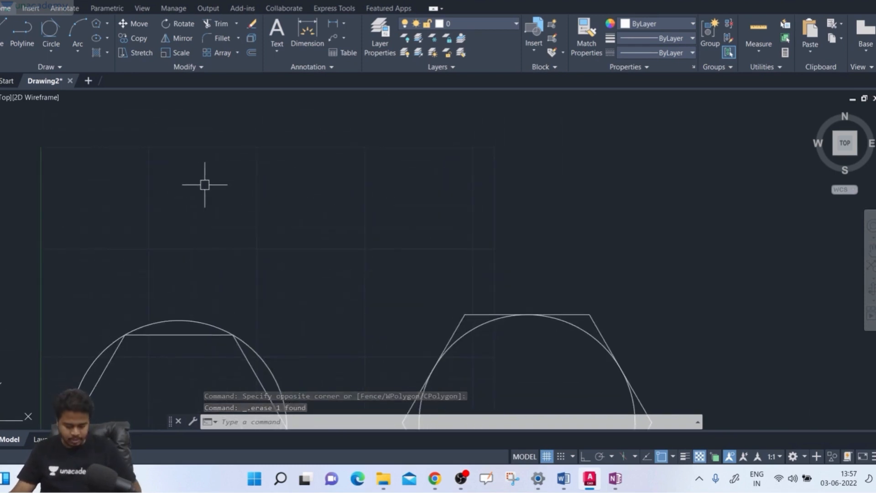
{"action": "type", "text": "pol"}
{"action": "key", "text": "Return"}
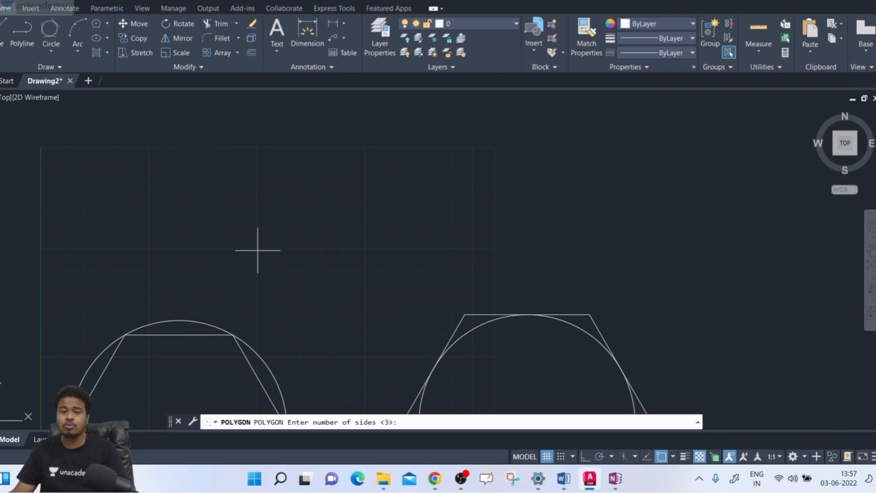
{"action": "type", "text": "5"}
{"action": "key", "text": "Return"}
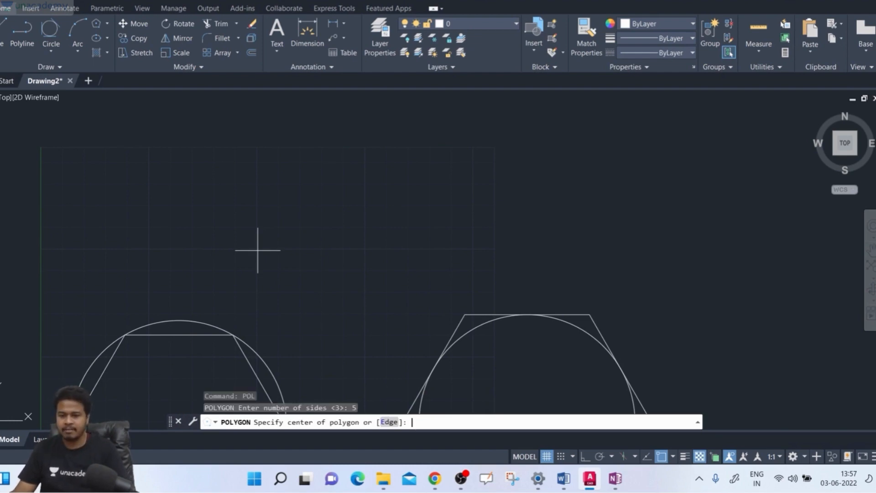
{"action": "left_click", "coordinate": [389, 421]}
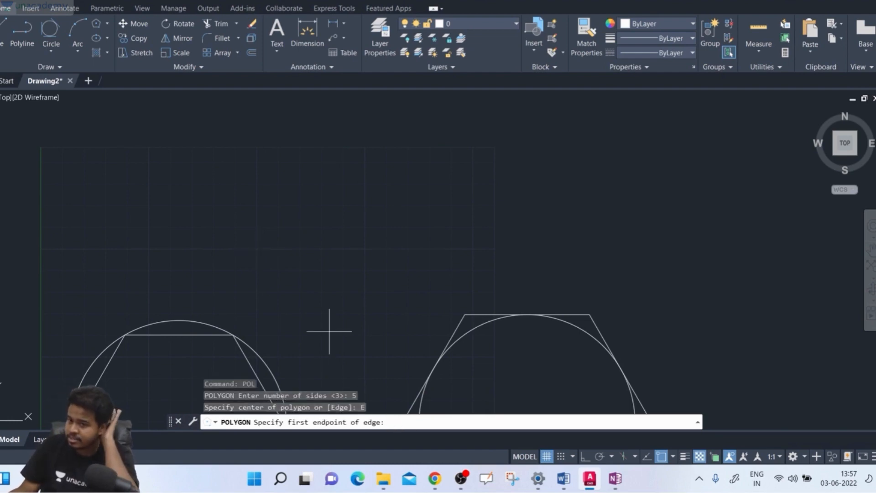
{"action": "left_click", "coordinate": [195, 243]}
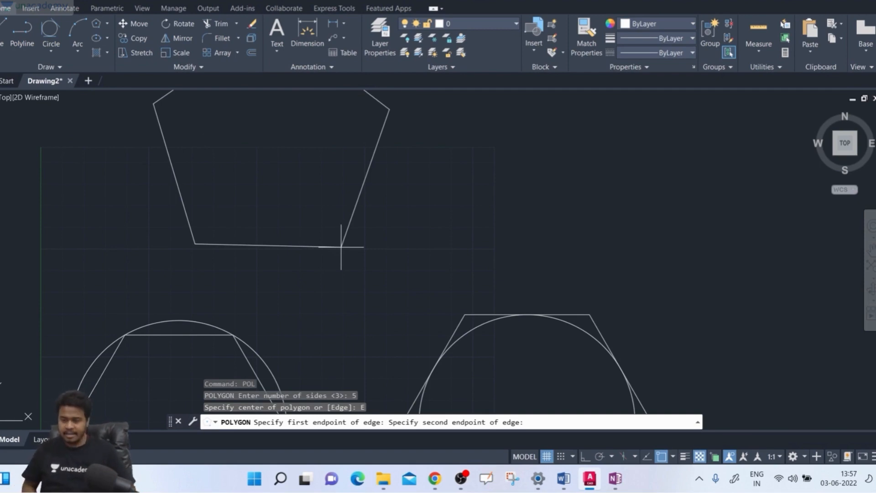
{"action": "key", "text": "F8"}
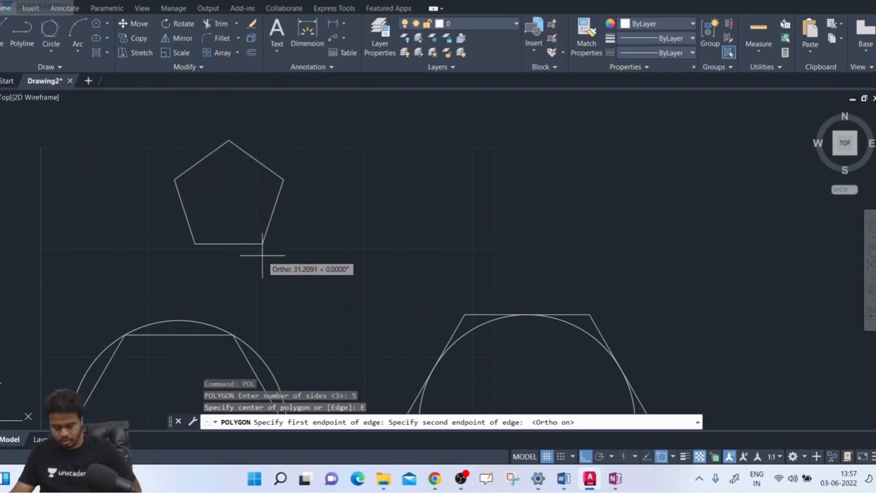
{"action": "key", "text": "F8"}
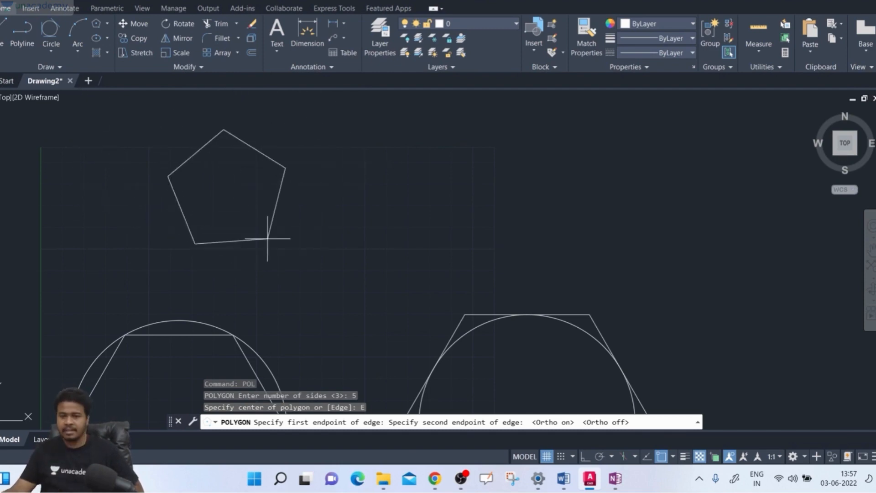
{"action": "key", "text": "F8"}
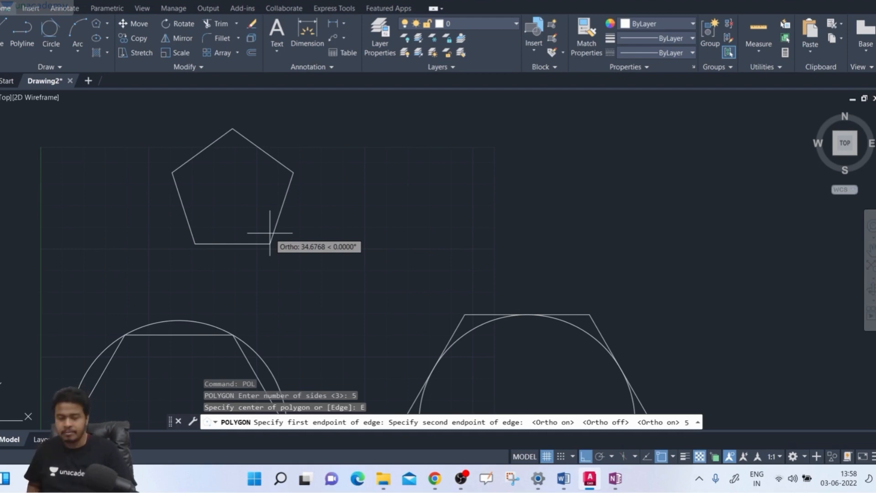
{"action": "type", "text": "0"}
{"action": "key", "text": "Return"}
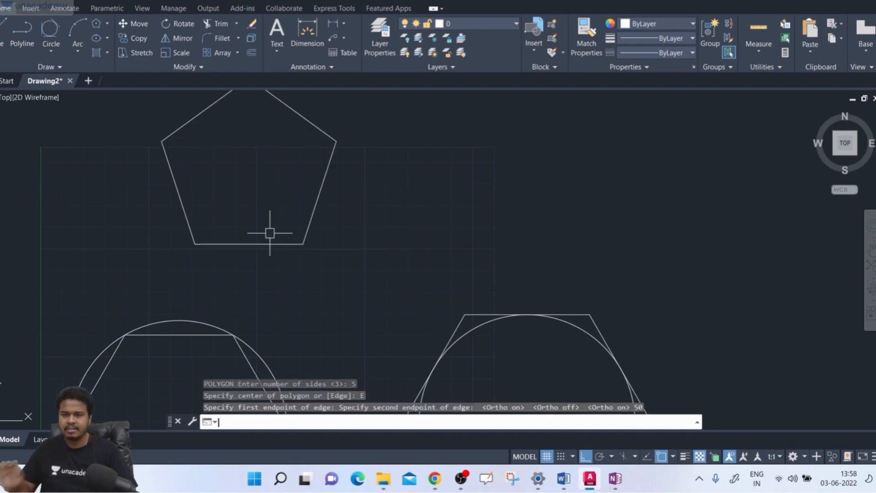
Step: Check the length of the pentagon's bottom edge with a Linear dimensional constraint between its endpoints, cancelling before it is placed
{"action": "scroll", "coordinate": [270, 233], "scroll_direction": "down", "scroll_amount": 4}
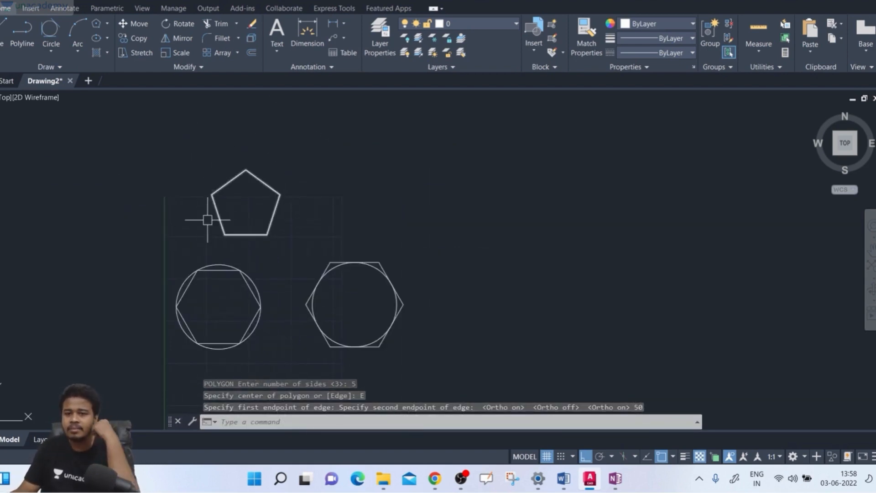
{"action": "scroll", "coordinate": [233, 222], "scroll_direction": "up", "scroll_amount": 4}
{"action": "middle_click_drag", "start_coordinate": [233, 222], "coordinate": [225, 301]}
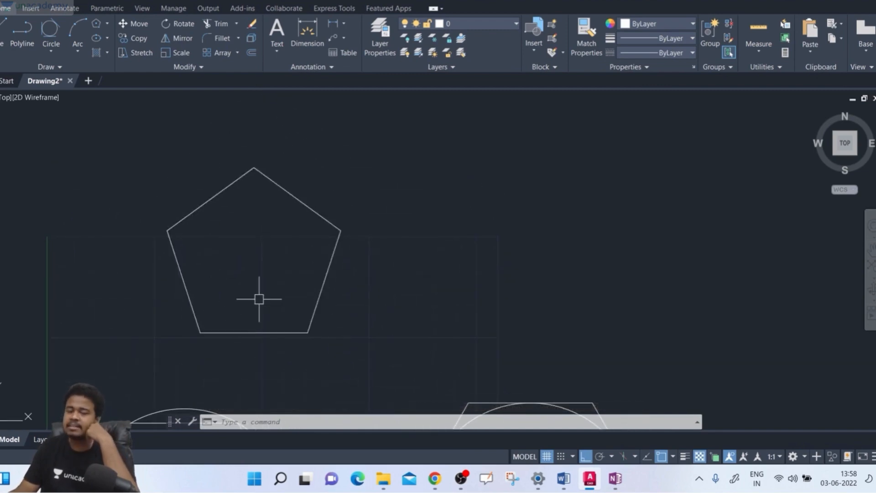
{"action": "left_click", "coordinate": [114, 9]}
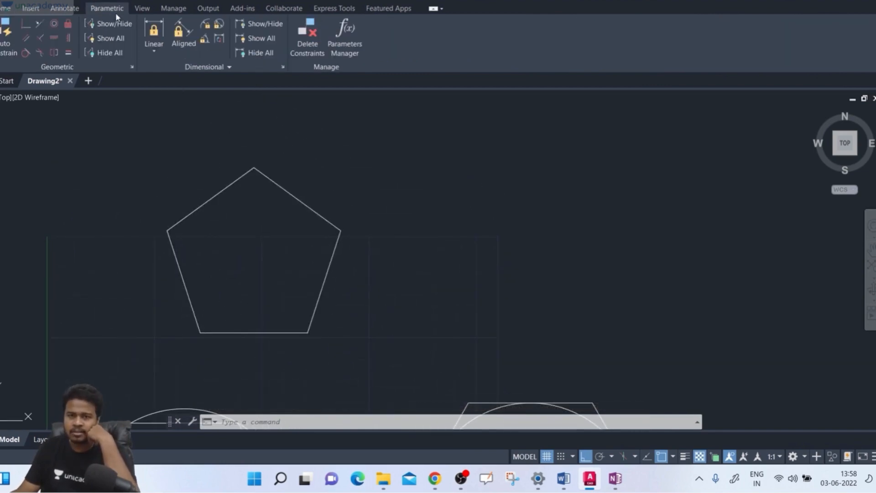
{"action": "left_click", "coordinate": [152, 36]}
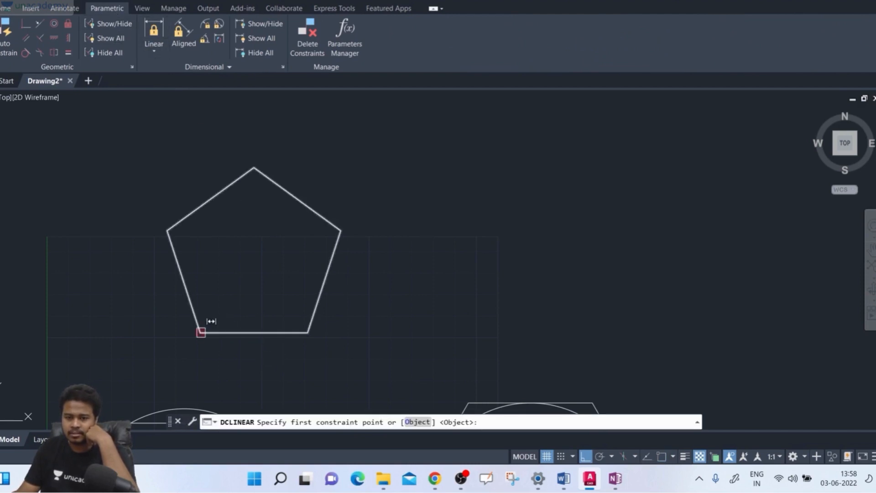
{"action": "left_click", "coordinate": [200, 332]}
{"action": "left_click", "coordinate": [312, 332]}
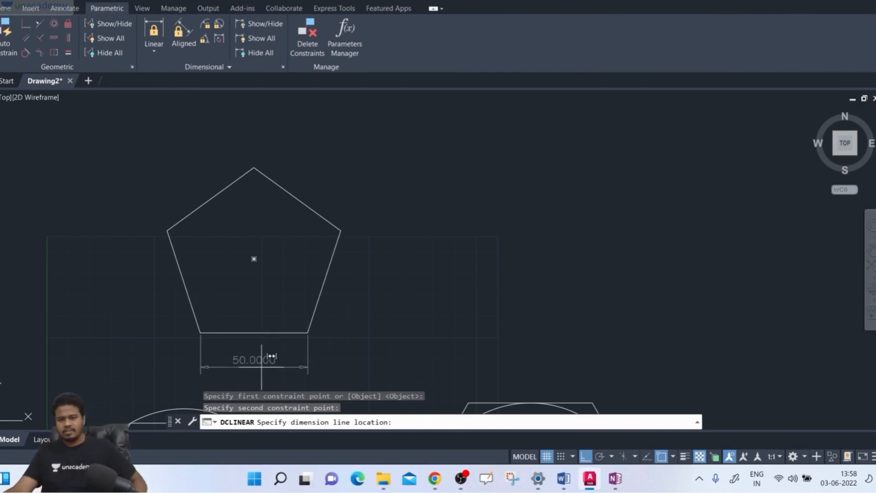
{"action": "key", "text": "Escape"}
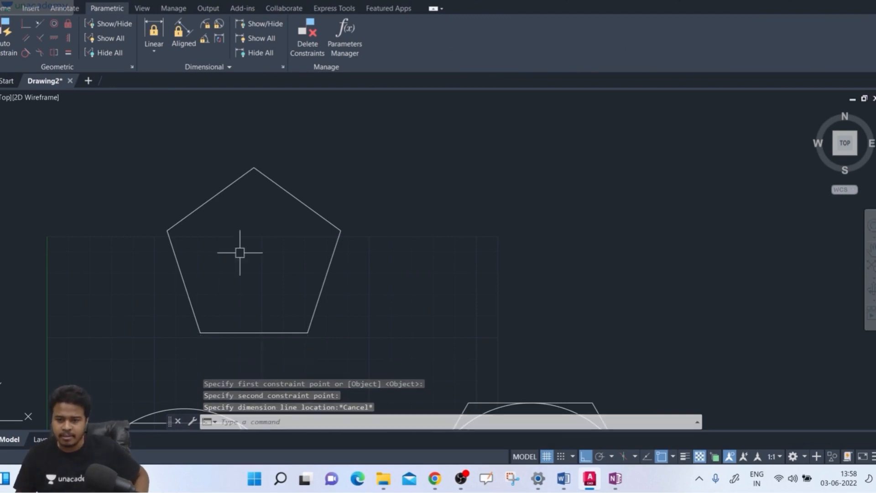
{"action": "left_click", "coordinate": [7, 9]}
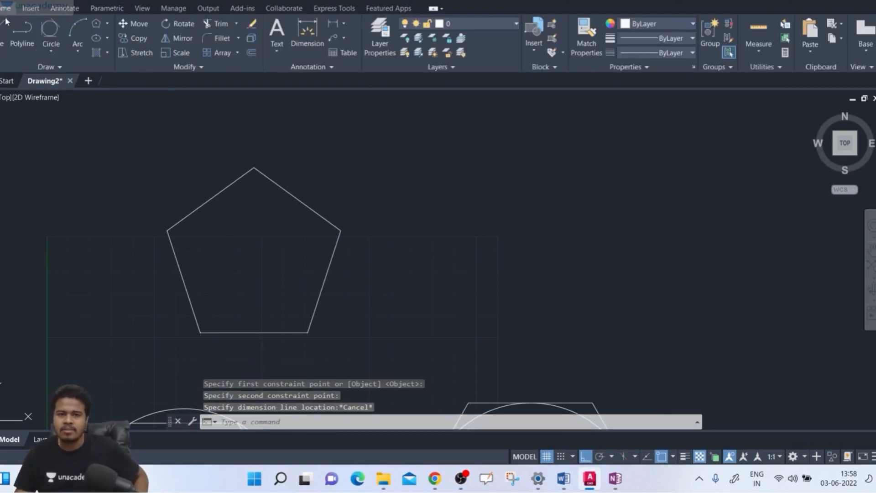
Step: Draw a 6-sided polygon to the upper right of the pentagon with the Edge option, its horizontal bottom edge 50 long
{"action": "scroll", "coordinate": [281, 189], "scroll_direction": "down", "scroll_amount": 4}
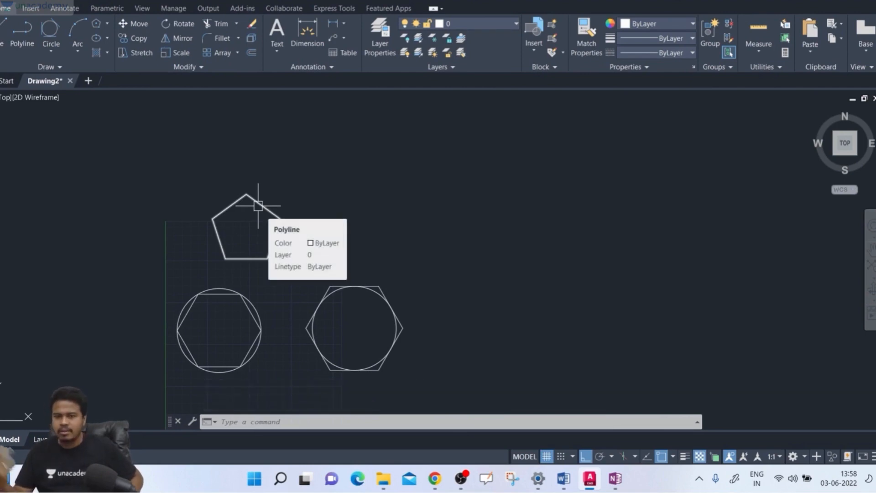
{"action": "type", "text": "v"}
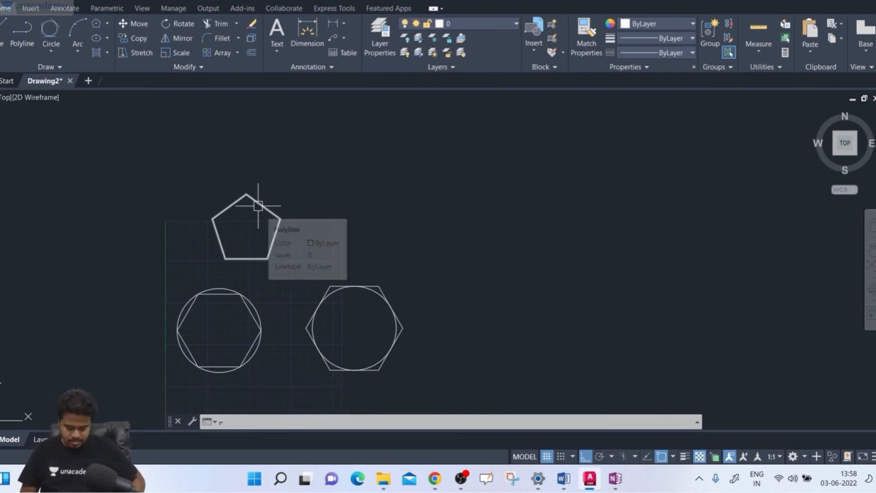
{"action": "key", "text": "BackSpace"}
{"action": "key", "text": "Return"}
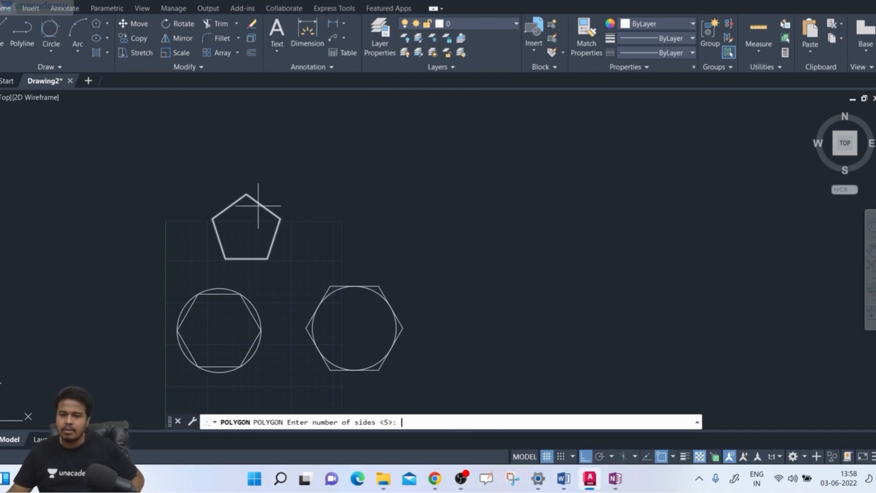
{"action": "type", "text": "6"}
{"action": "key", "text": "Return"}
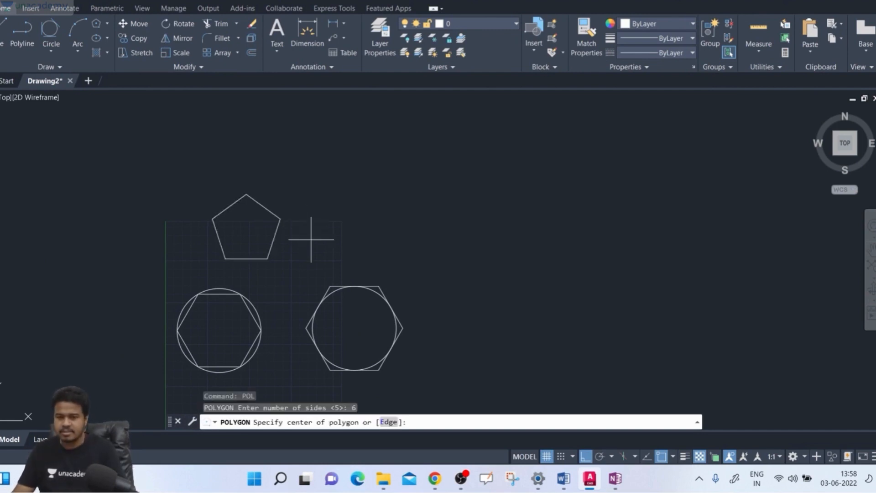
{"action": "left_click", "coordinate": [389, 422]}
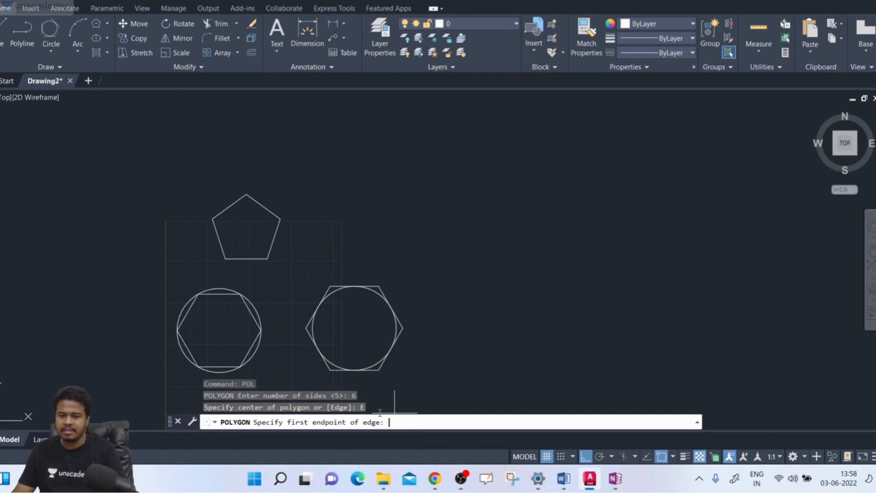
{"action": "left_click", "coordinate": [326, 223]}
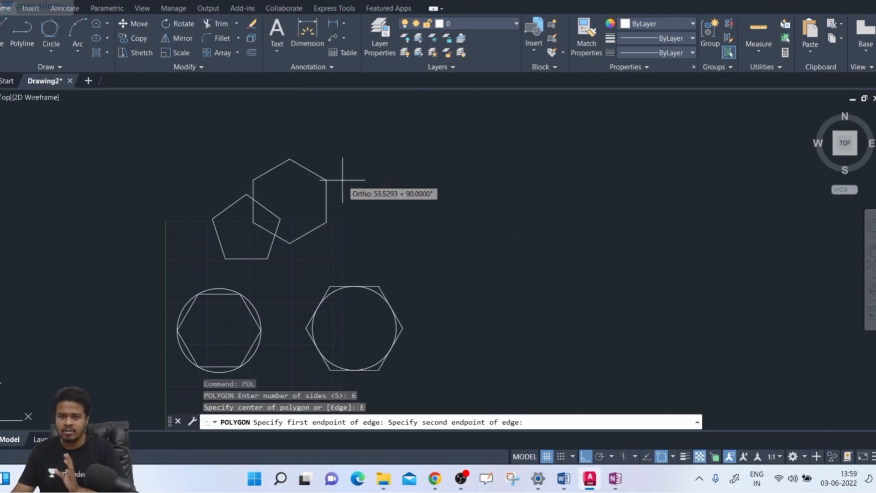
{"action": "middle_click_drag", "start_coordinate": [323, 182], "coordinate": [291, 215]}
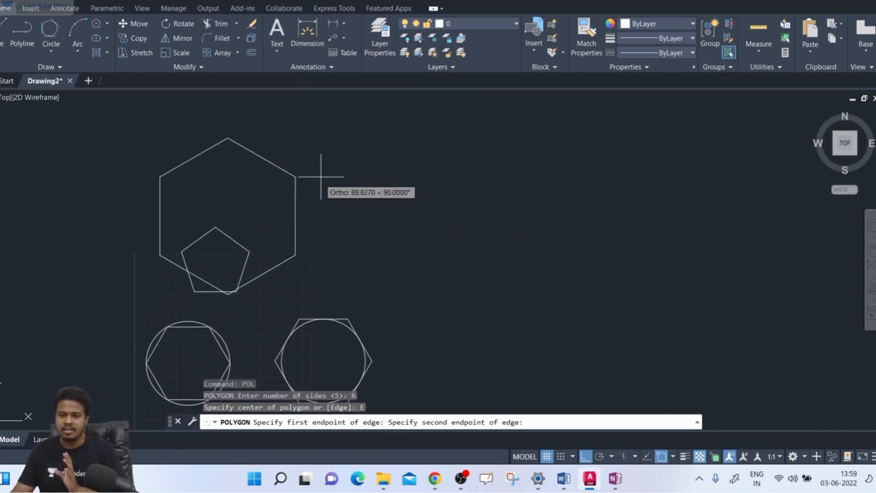
{"action": "scroll", "coordinate": [310, 190], "scroll_direction": "down", "scroll_amount": 3}
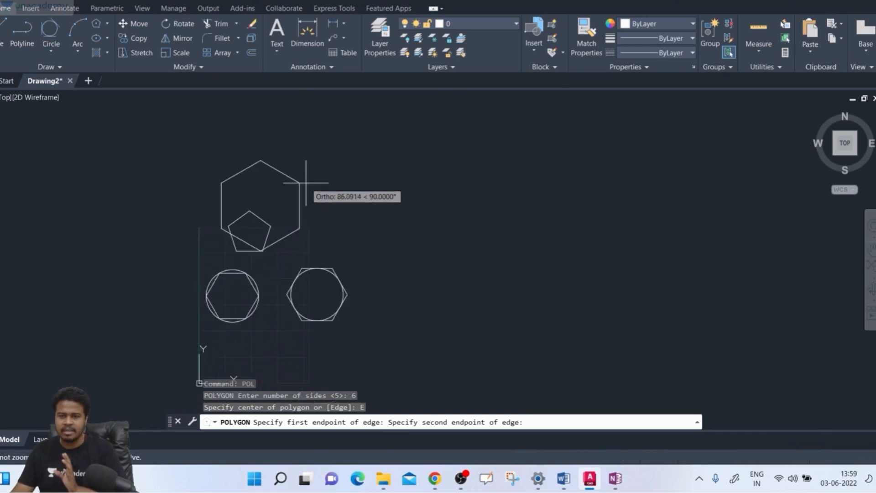
{"action": "scroll", "coordinate": [303, 185], "scroll_direction": "up", "scroll_amount": 7}
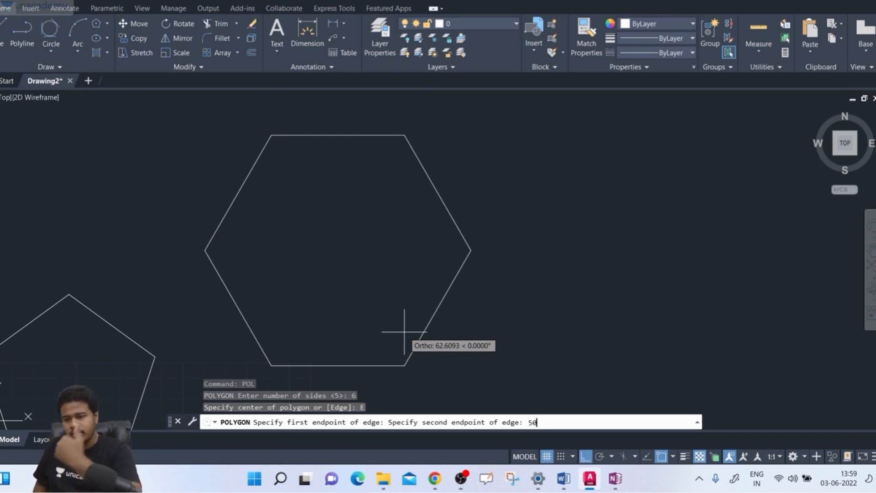
{"action": "key", "text": "Return"}
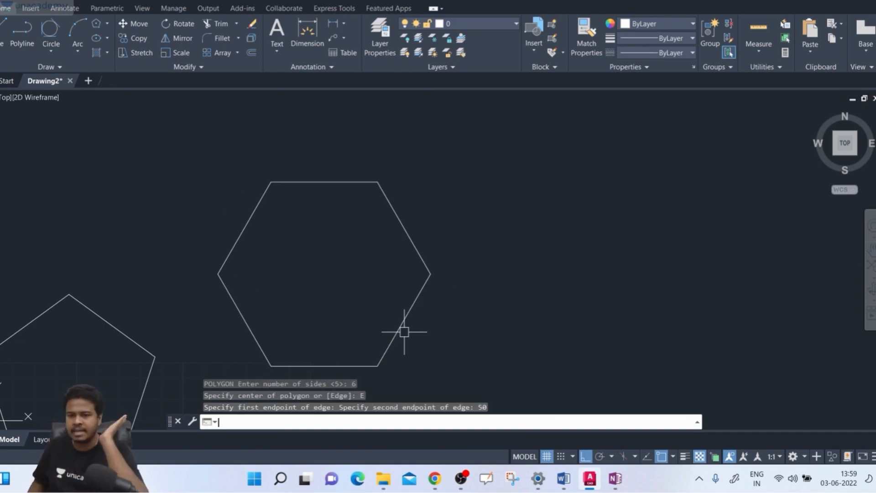
Step: Enclose the pentagon, all three hexagons and both circles in a crossing selection window
{"action": "middle_click_drag", "start_coordinate": [328, 338], "coordinate": [316, 314]}
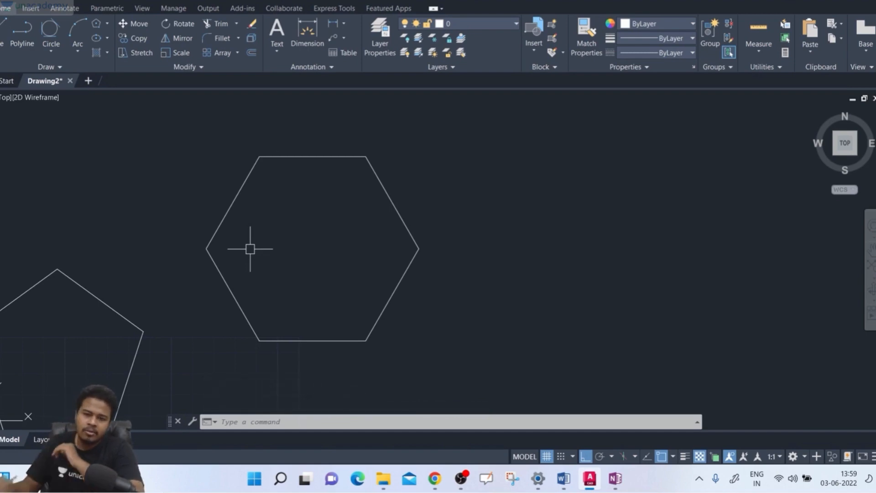
{"action": "scroll", "coordinate": [250, 248], "scroll_direction": "down", "scroll_amount": 5}
{"action": "scroll", "coordinate": [254, 246], "scroll_direction": "up", "scroll_amount": 4}
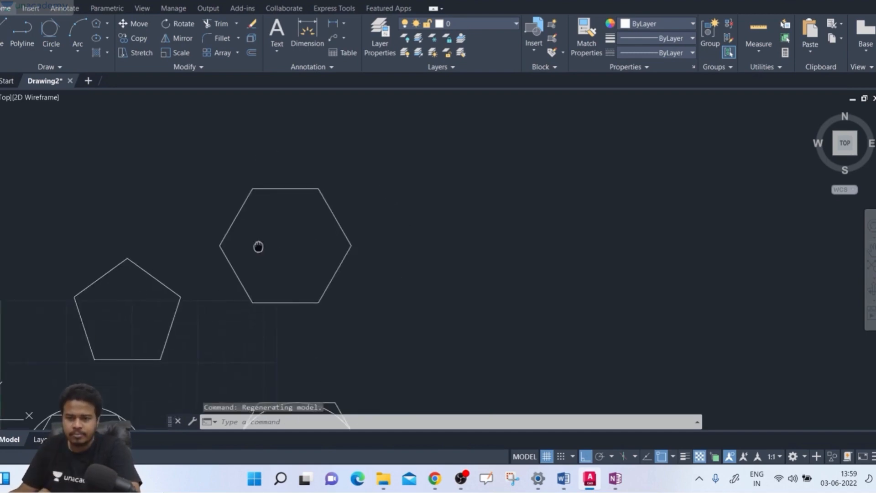
{"action": "scroll", "coordinate": [274, 180], "scroll_direction": "down", "scroll_amount": 2}
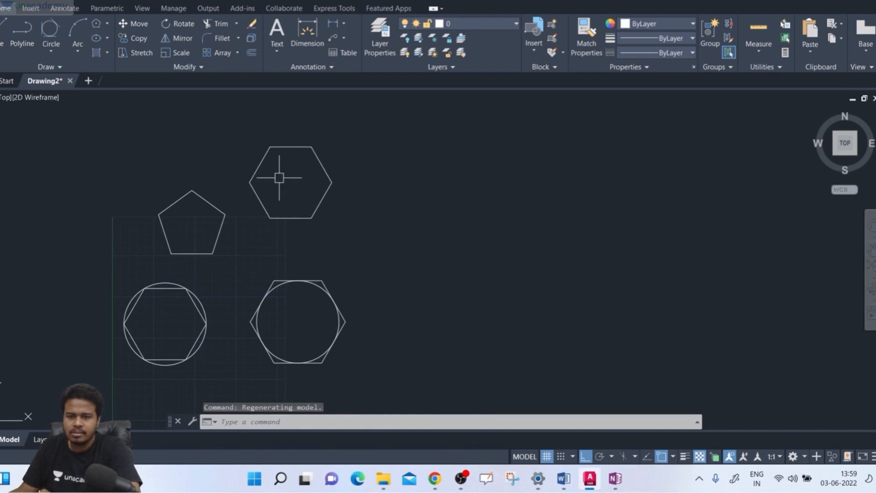
{"action": "left_click", "coordinate": [424, 144]}
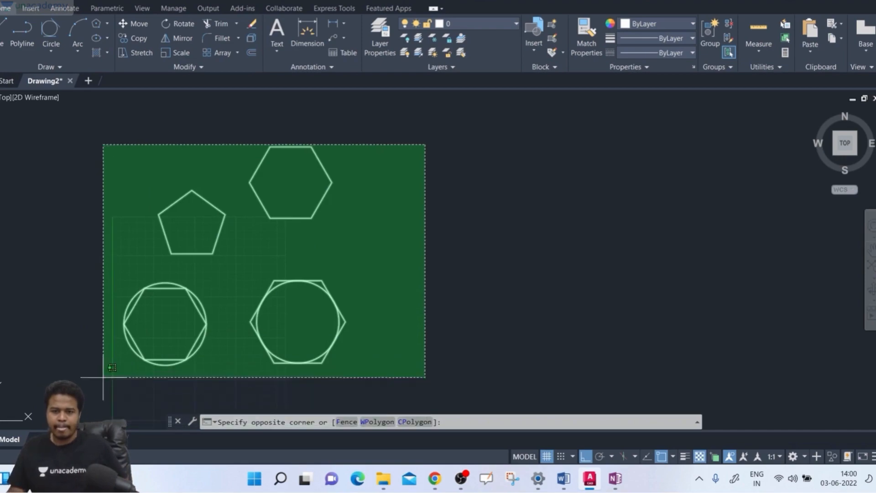